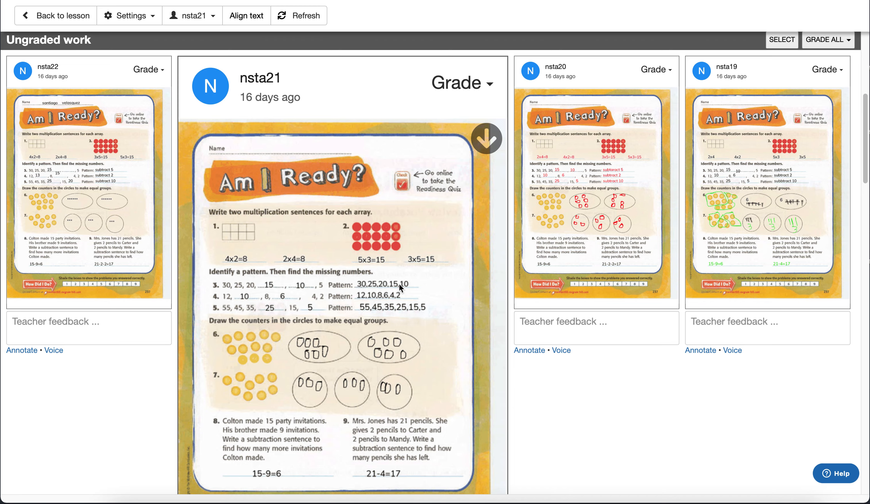
# Show all cards again and open the Worksheet Grader for the Short i, Long i spelling worksheet.
pyautogui.click(624, 229)
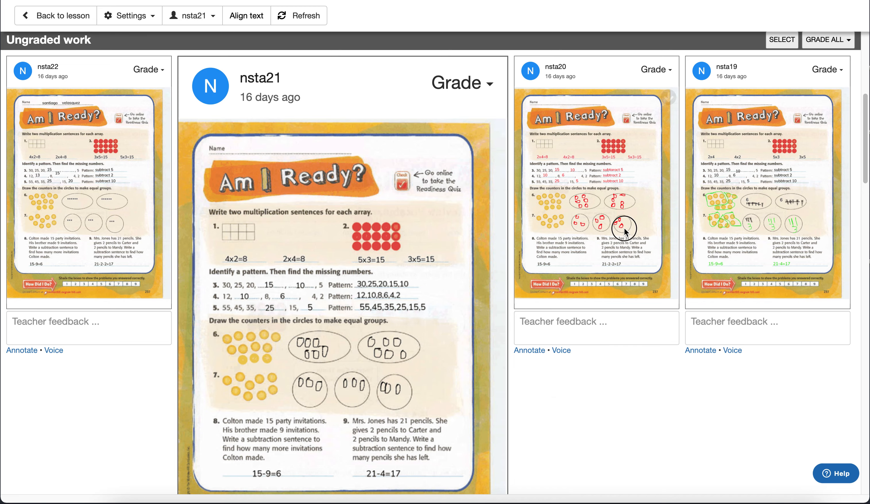
pyautogui.click(477, 253)
pyautogui.scroll(10, 333, 330)
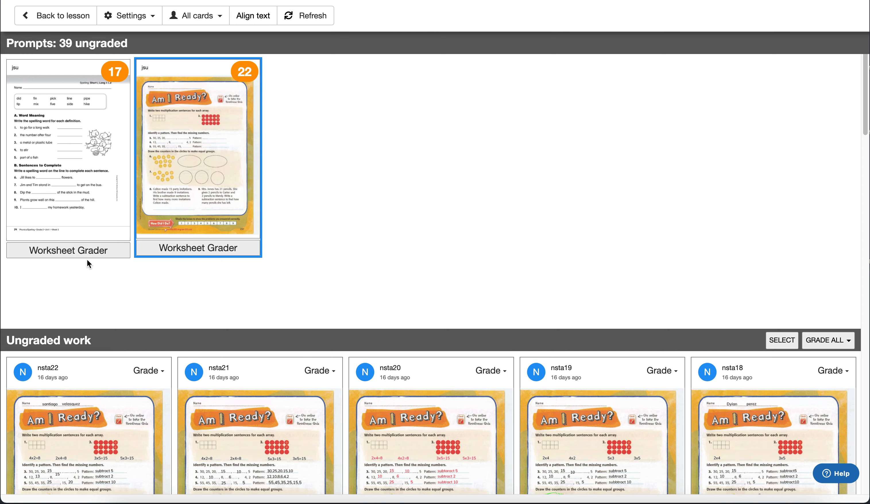
pyautogui.click(89, 219)
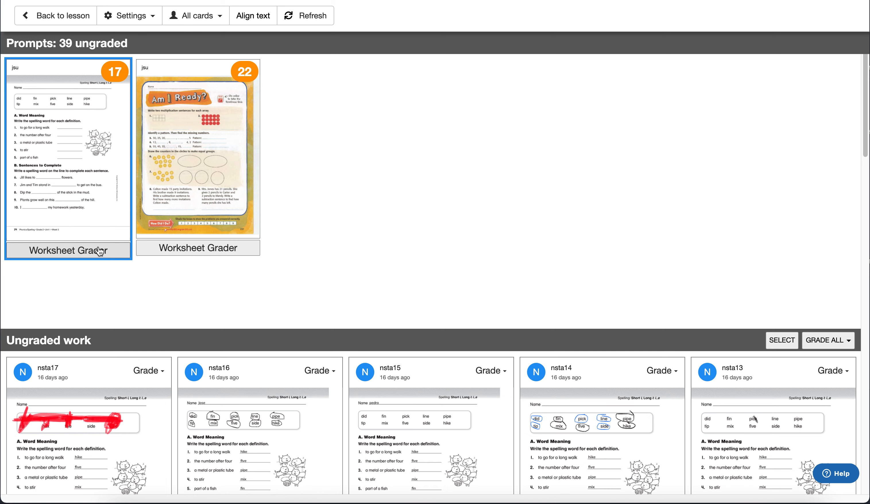
pyautogui.click(79, 256)
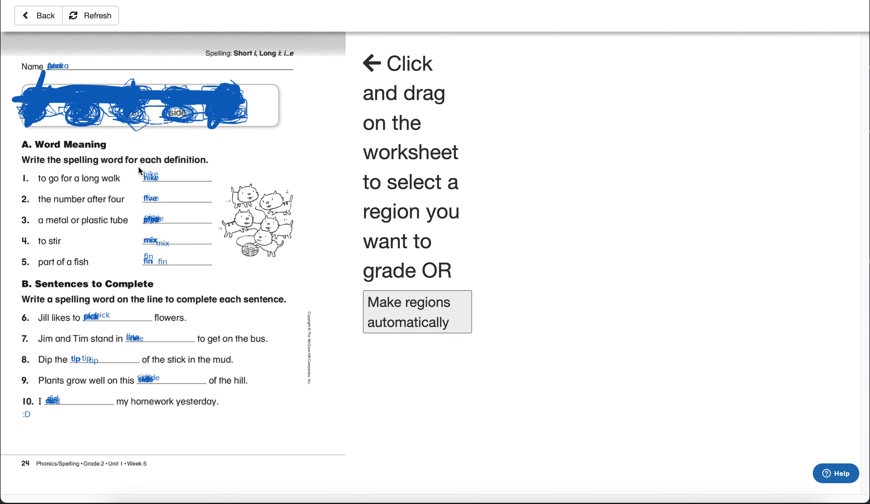
# Create a grading region around the question 1 answer, expand and regroup its matching answers, and mark them all correct.
pyautogui.moveTo(139, 167); pyautogui.dragTo(171, 184)
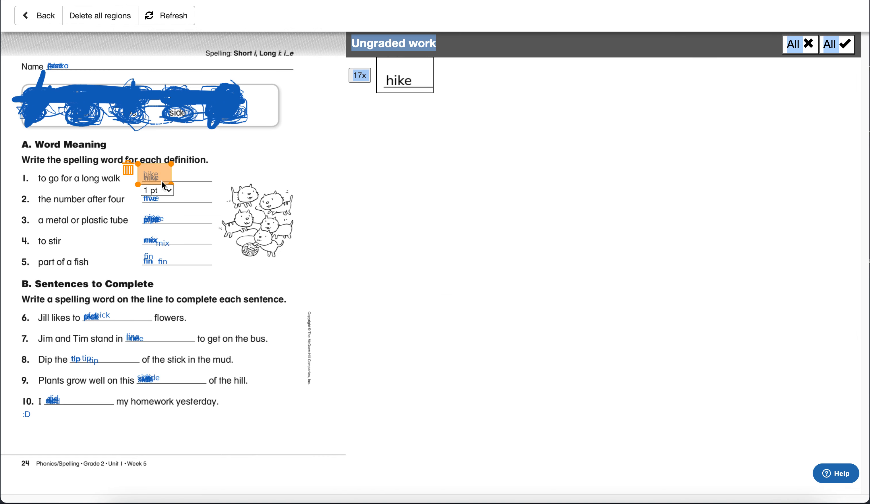
pyautogui.click(413, 166)
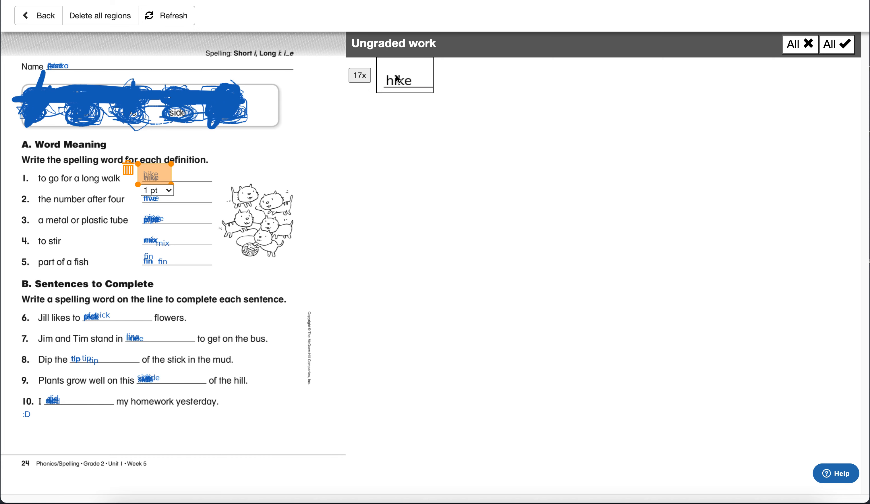
pyautogui.click(360, 76)
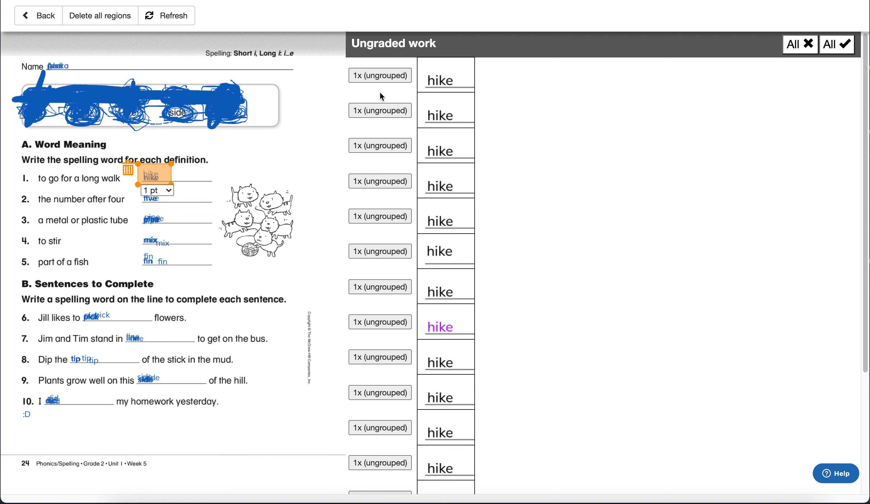
pyautogui.scroll(5, 447, 254)
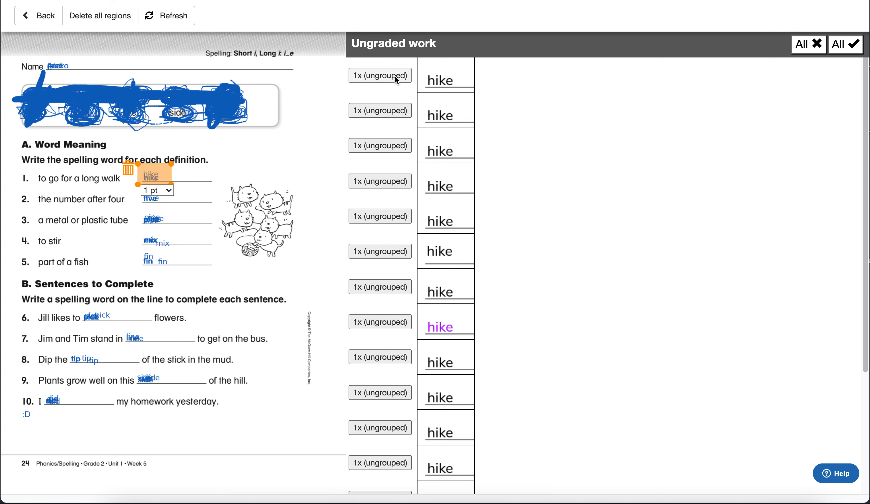
pyautogui.click(396, 79)
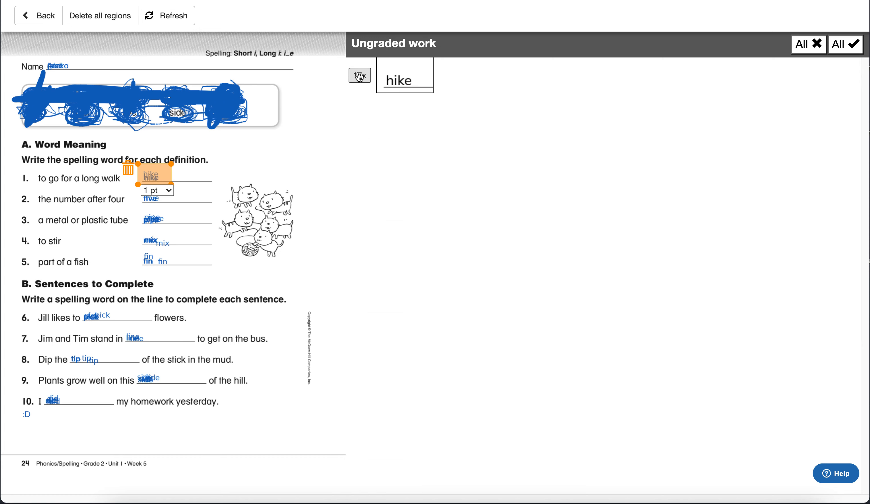
pyautogui.click(853, 44)
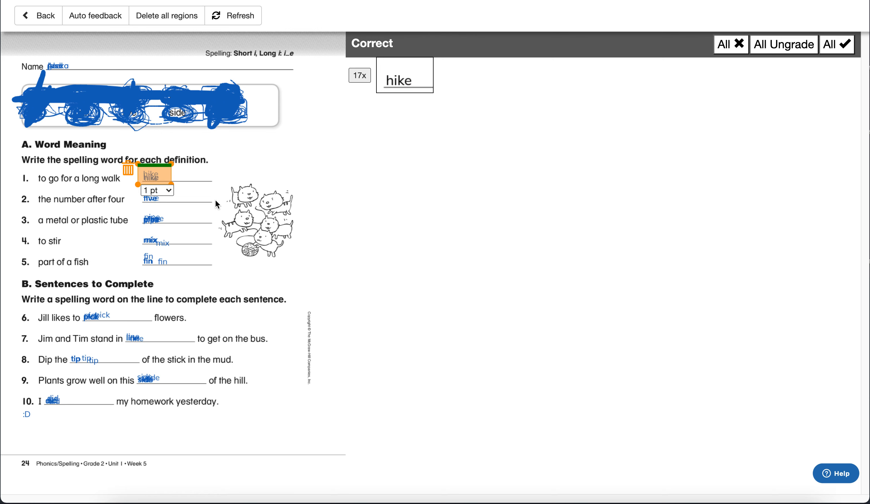
# Create grading regions around the question 2 and question 3 answers, marking all answers in each correct.
pyautogui.moveTo(140, 187); pyautogui.dragTo(172, 208)
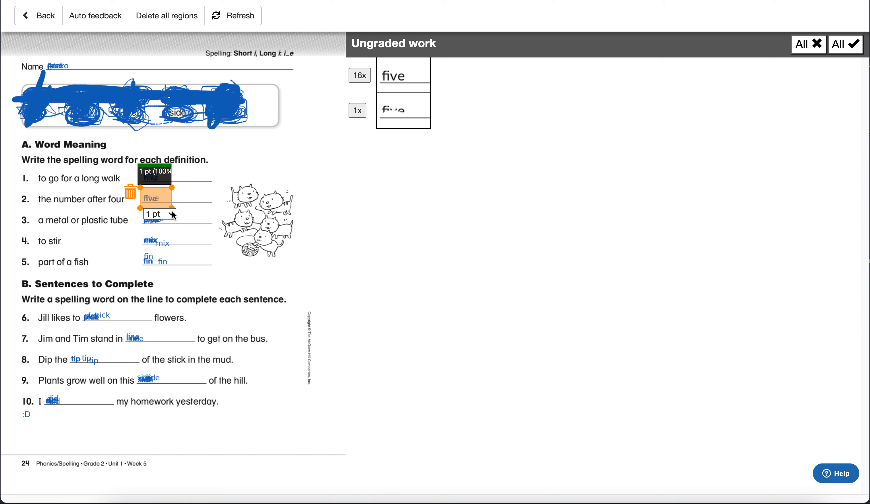
pyautogui.click(852, 52)
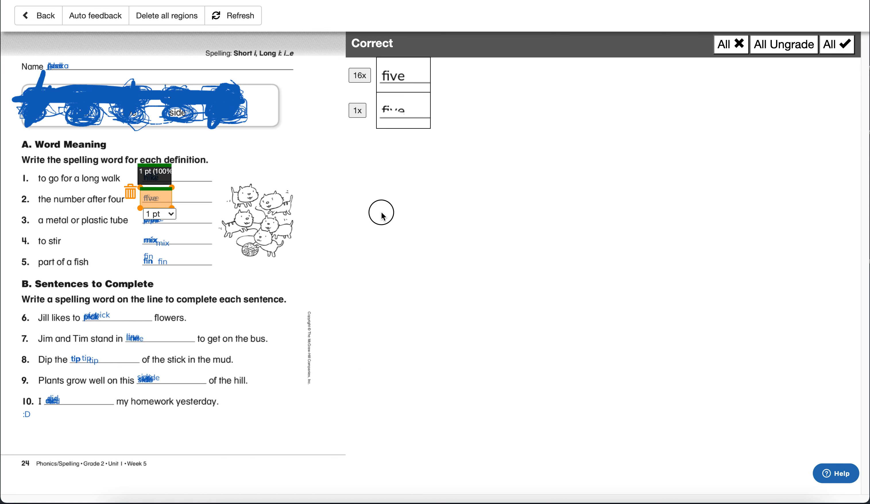
pyautogui.click(144, 226)
pyautogui.moveTo(138, 209); pyautogui.dragTo(179, 230)
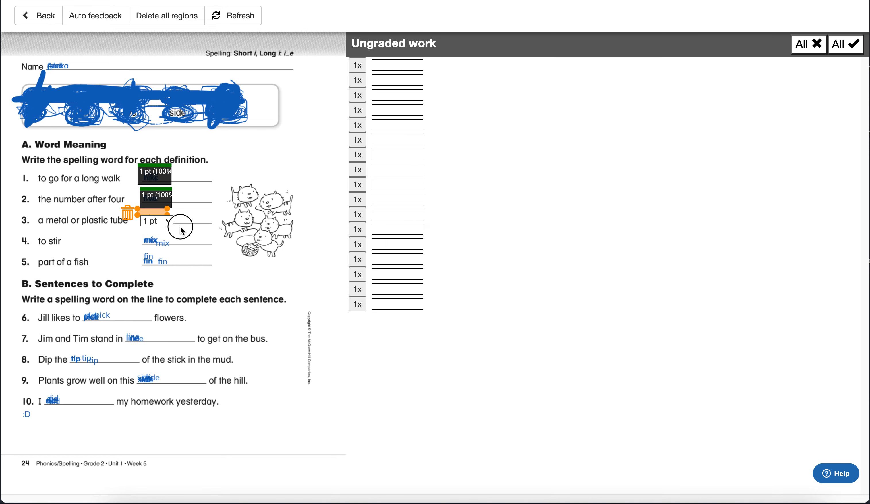
pyautogui.click(849, 49)
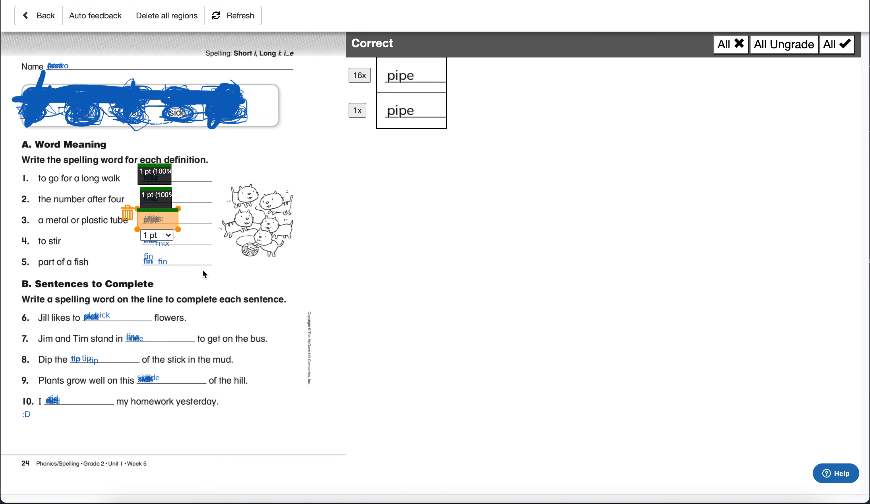
# Delete the manually drawn grading regions for questions 3, 2 and 1.
pyautogui.click(132, 216)
pyautogui.click(150, 206)
pyautogui.click(130, 196)
pyautogui.click(146, 181)
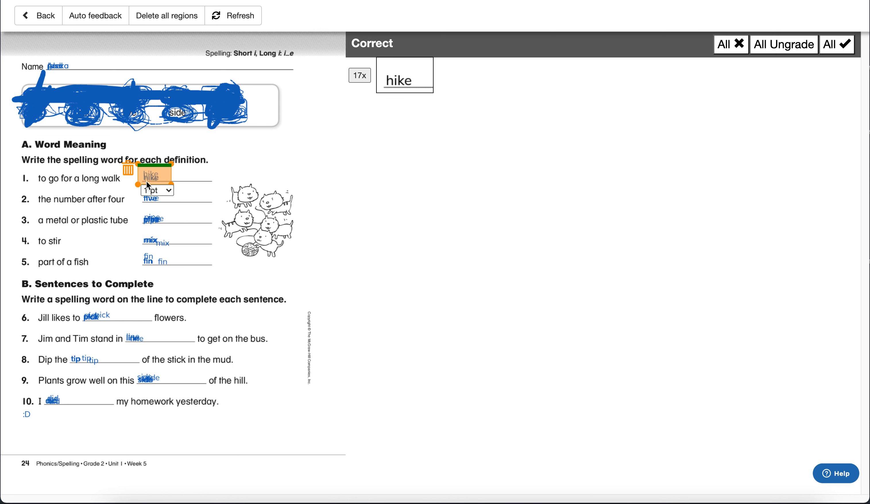
pyautogui.click(131, 173)
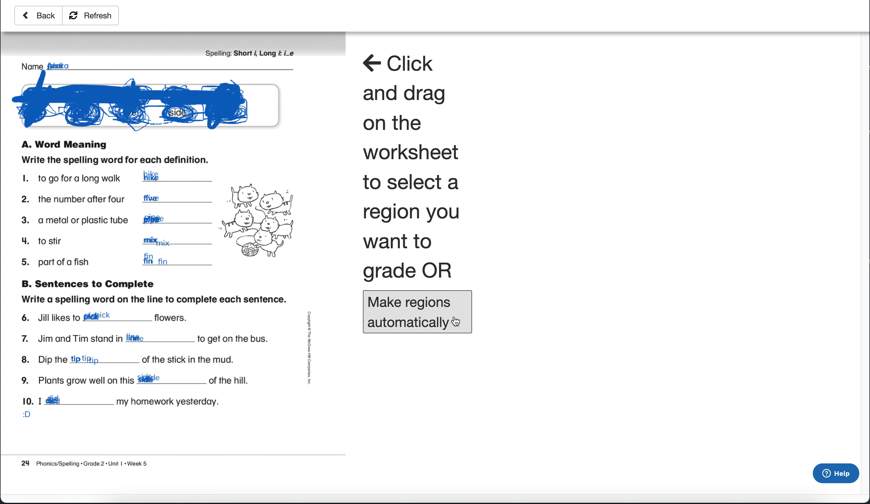
# Generate grading regions automatically for the spelling worksheet and mark all answers to questions 1 and 2 correct.
pyautogui.click(425, 323)
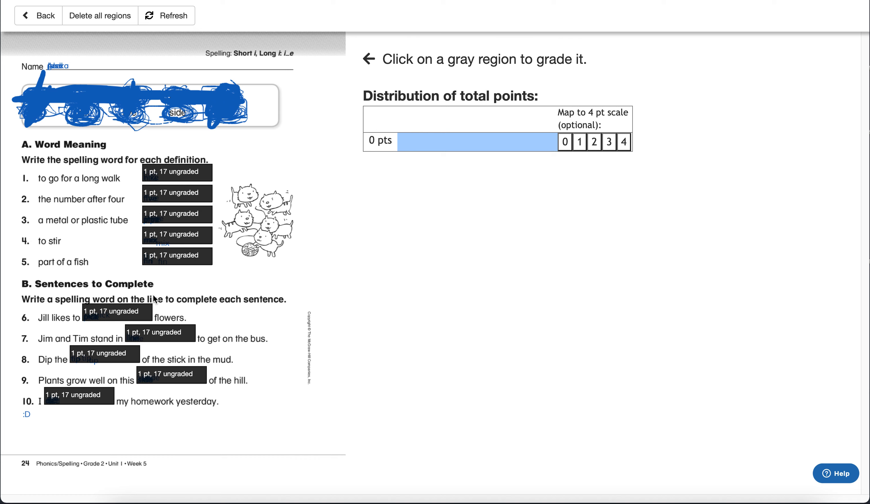
pyautogui.click(187, 177)
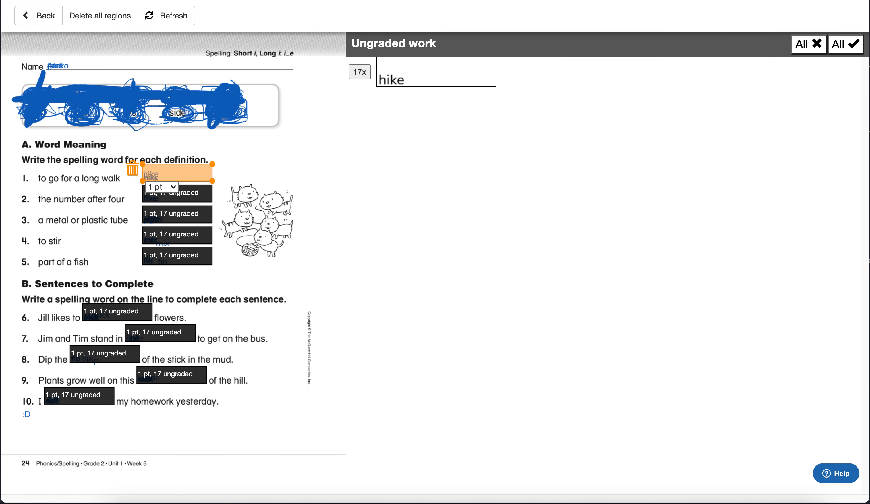
pyautogui.click(852, 44)
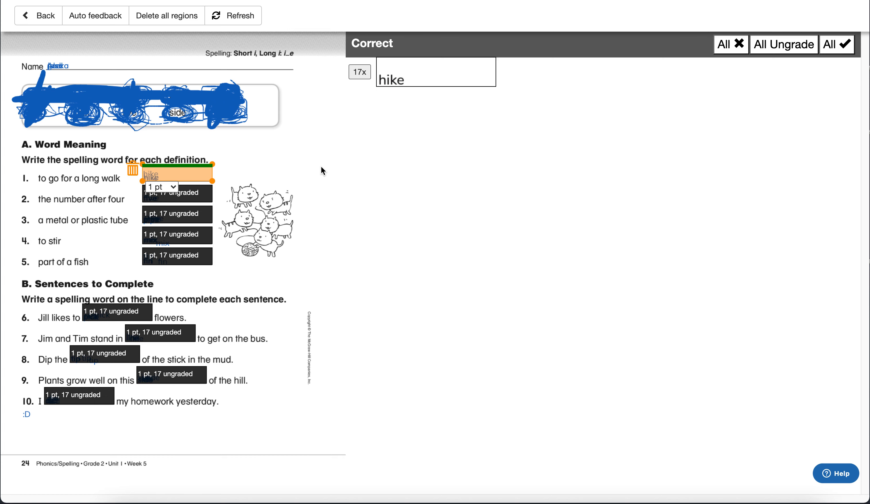
pyautogui.click(190, 200)
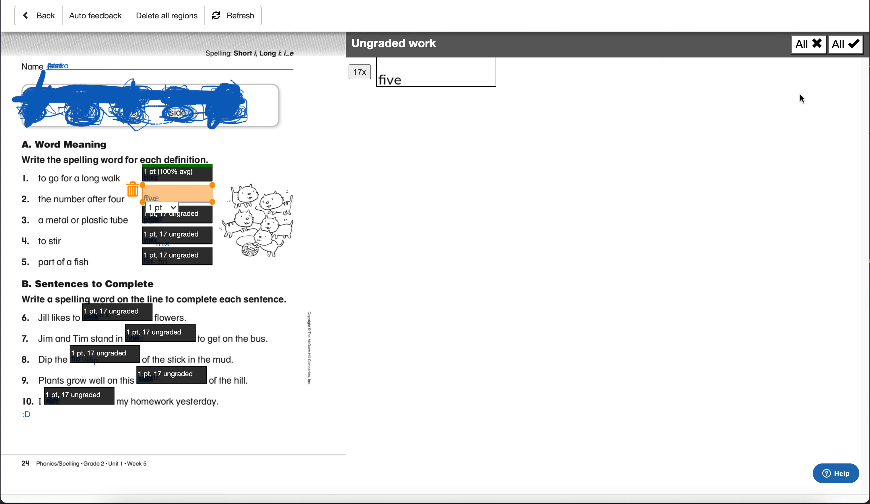
pyautogui.click(848, 47)
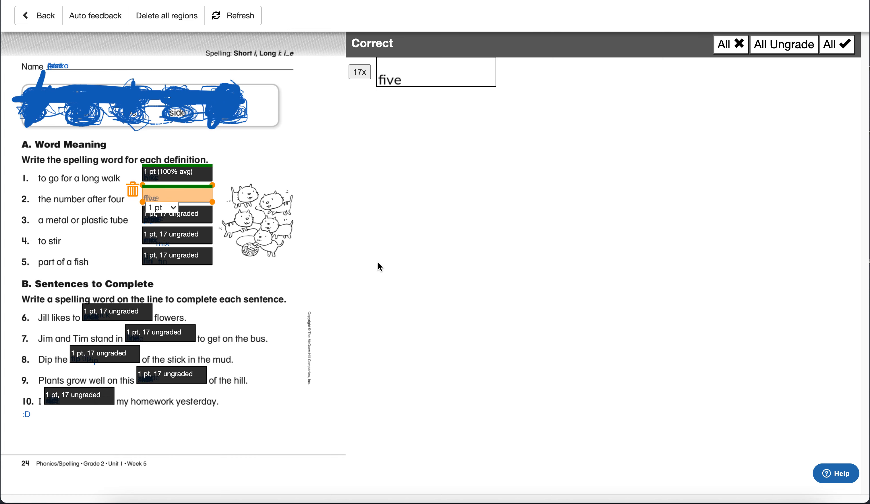
# Move on to the question 3 region and mark all of its answers correct.
pyautogui.press('Down')
pyautogui.press('Down')
pyautogui.press('Up')
pyautogui.press('Down')
pyautogui.press('Down')
pyautogui.press('Up')
pyautogui.press('Down')
pyautogui.press('Up')
pyautogui.press('Up')
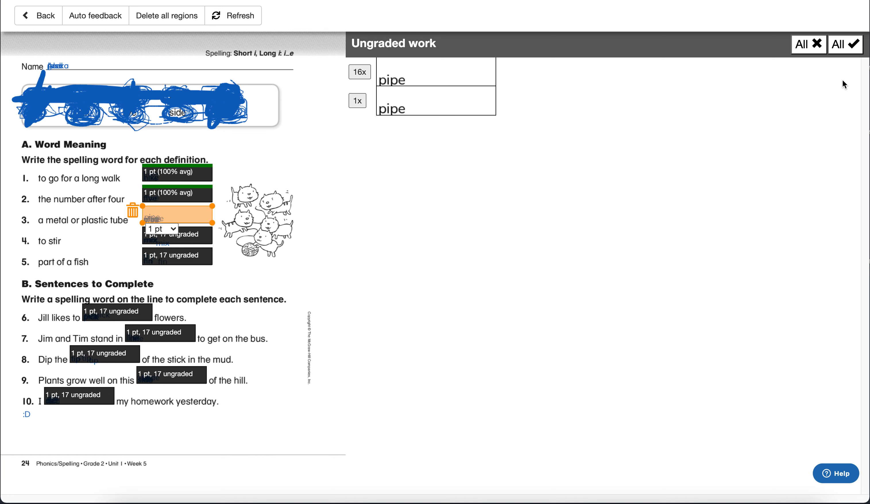
pyautogui.click(853, 49)
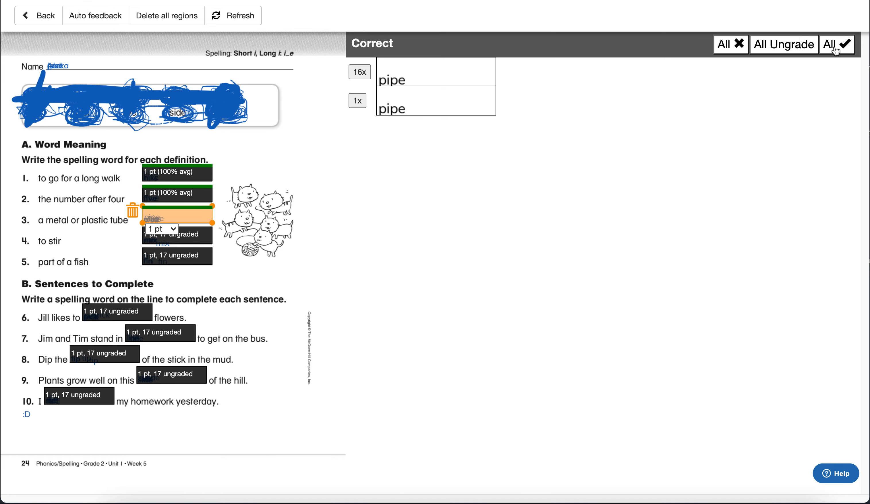
# Mark all answers correct for questions 4 through 10, and deselect the region to show the distribution of total points.
pyautogui.click(839, 51)
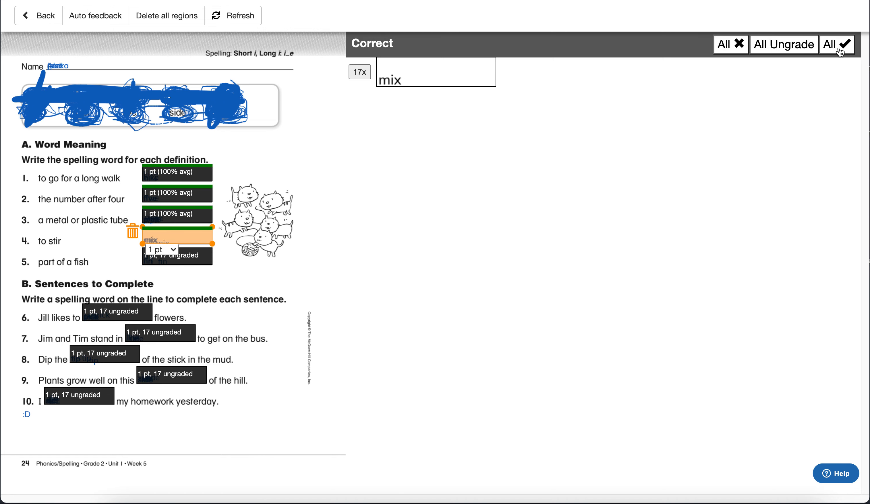
pyautogui.click(841, 52)
pyautogui.click(841, 52)
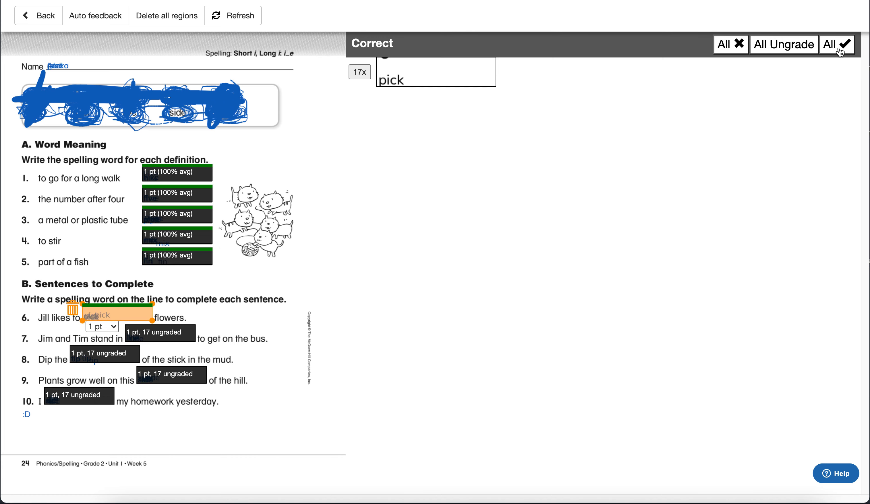
pyautogui.click(840, 52)
pyautogui.click(841, 52)
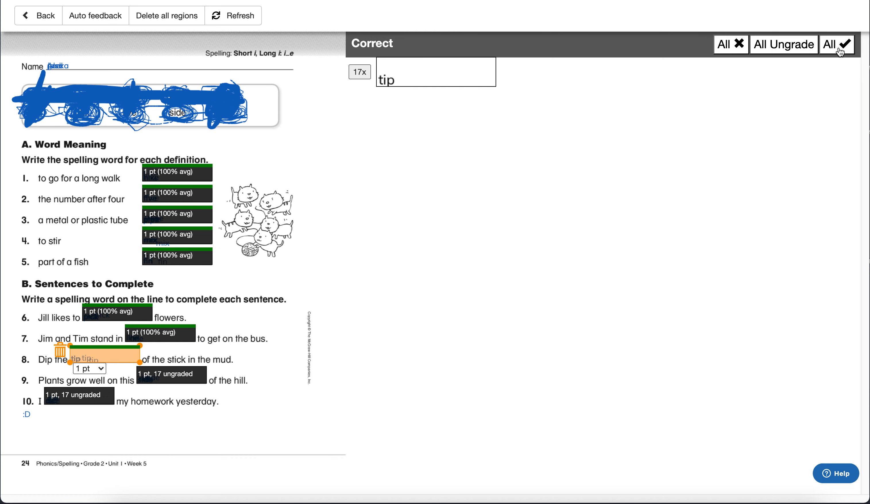
pyautogui.click(840, 52)
pyautogui.click(840, 52)
pyautogui.click(840, 52)
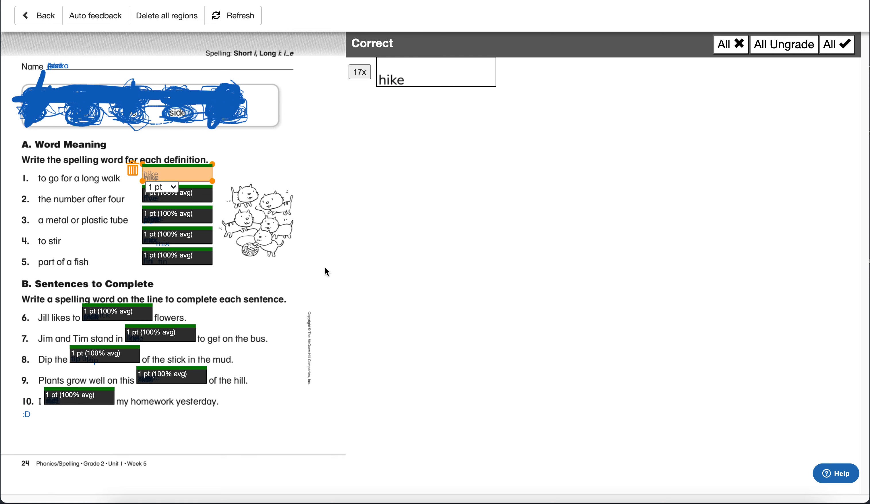
pyautogui.click(305, 235)
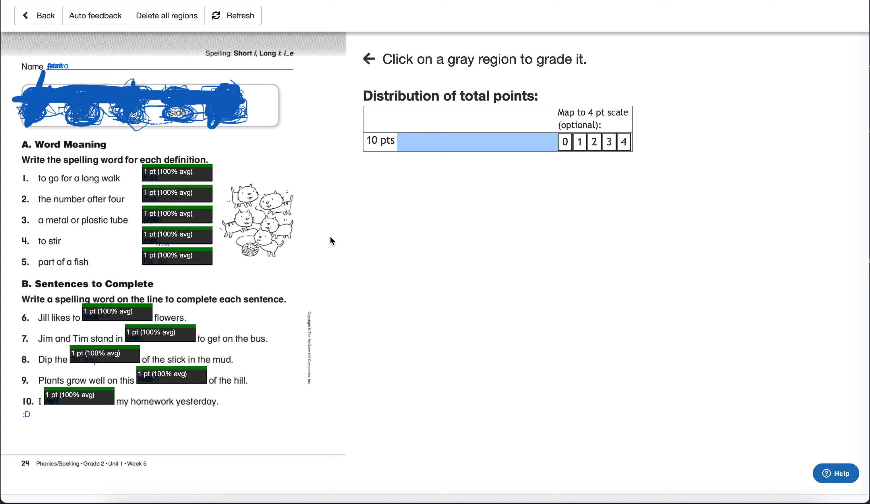
# Return to the prompts and open the Worksheet Grader for the "Am I Ready?" math worksheet.
pyautogui.click(49, 23)
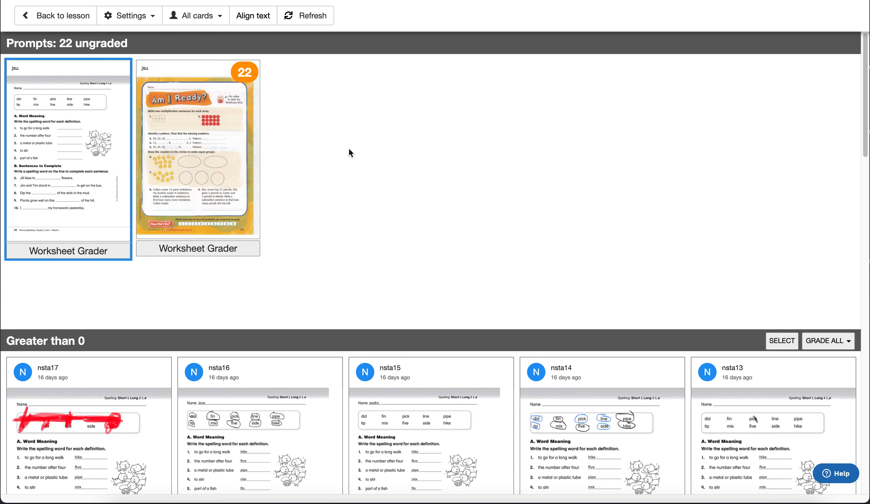
pyautogui.click(237, 186)
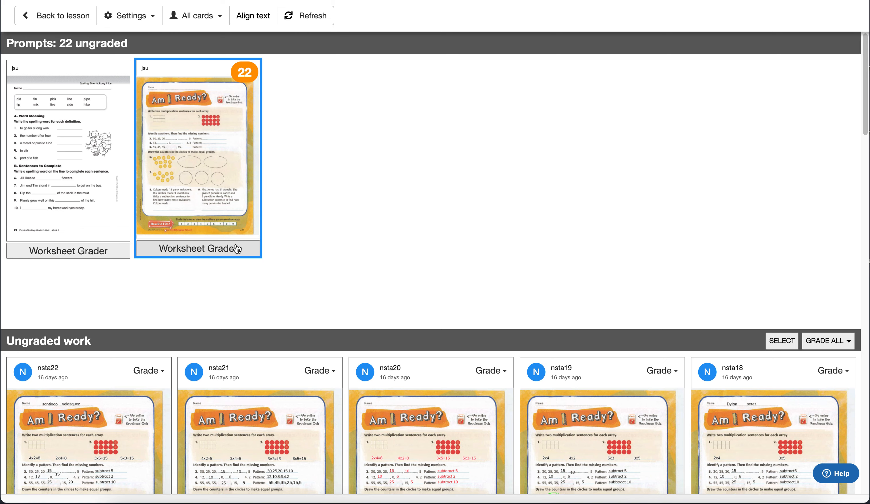
pyautogui.click(219, 254)
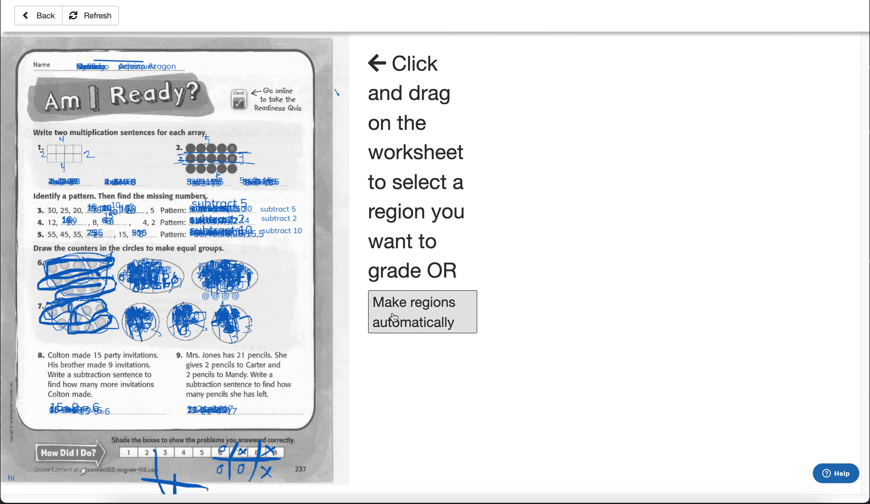
# Generate grading regions automatically on the "Am I Ready?" worksheet and delete all of them.
pyautogui.click(427, 303)
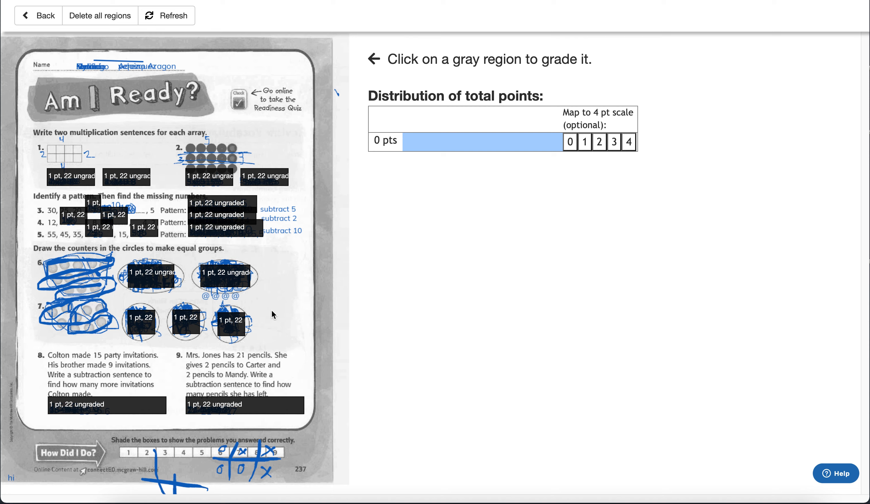
pyautogui.click(107, 16)
pyautogui.click(538, 54)
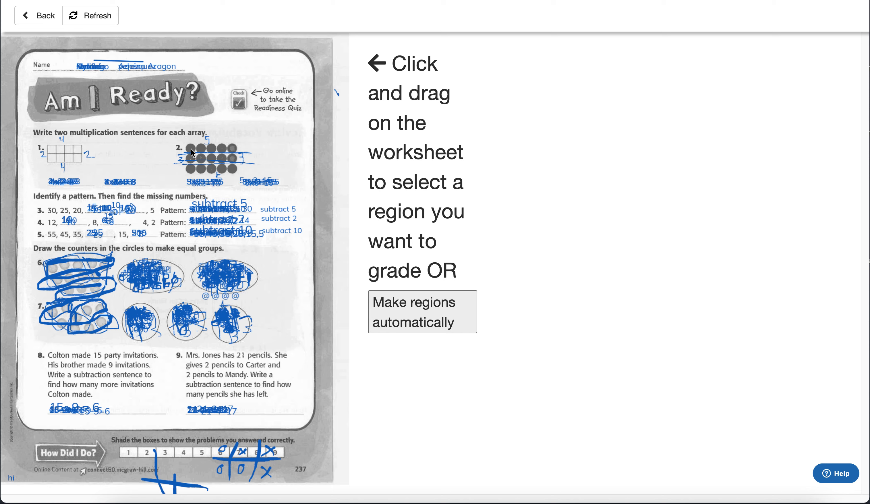
# Create one grading region spanning both multiplication sentence answers of question 1.
pyautogui.moveTo(41, 171); pyautogui.dragTo(149, 189)
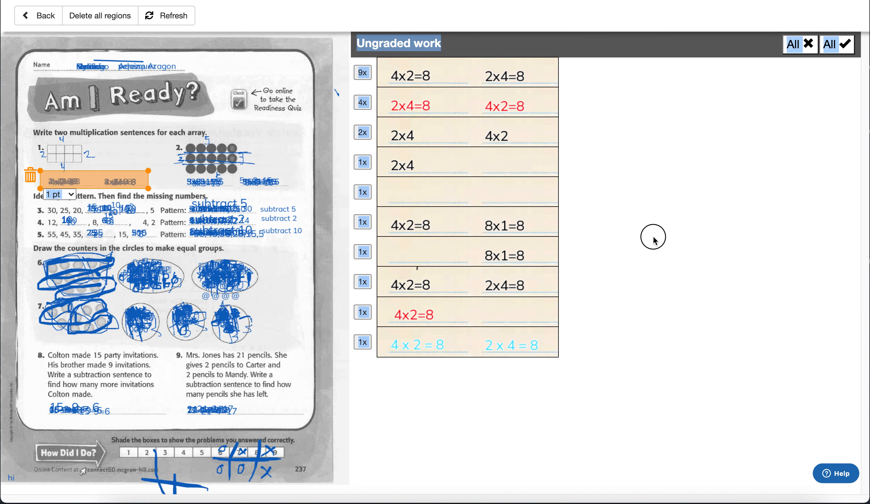
pyautogui.click(648, 235)
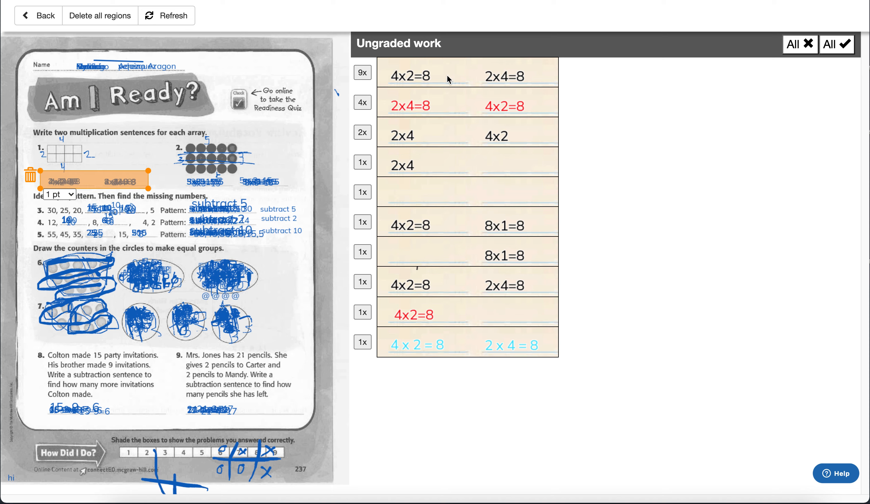
# Mark question 1's answer groups that pair 4x2 with 2x4 in either order correct, and all remaining answers incorrect.
pyautogui.click(433, 76)
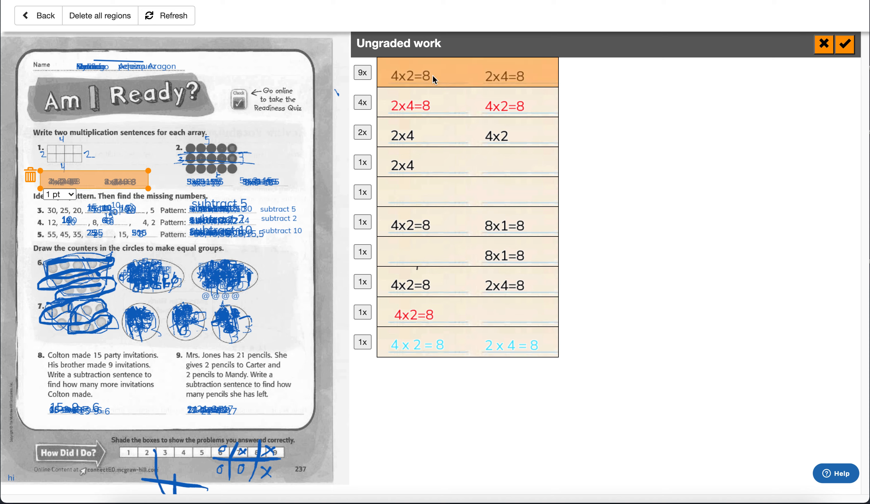
pyautogui.click(485, 111)
pyautogui.click(448, 144)
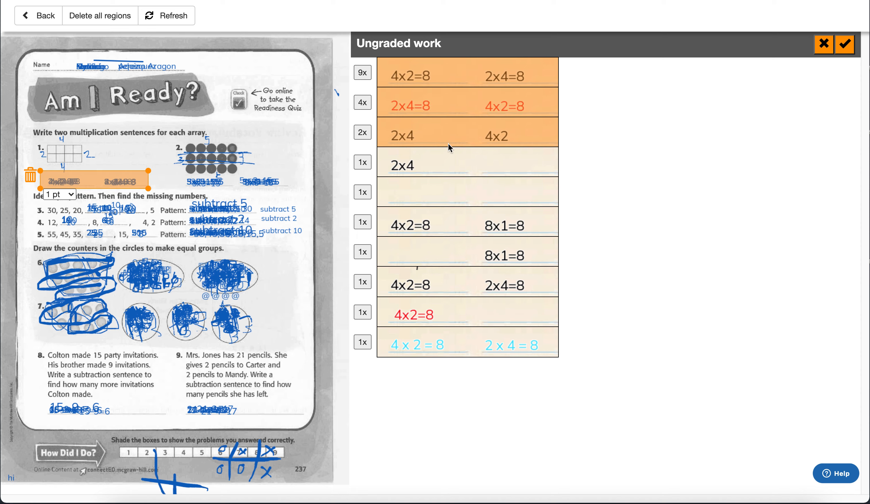
pyautogui.click(406, 230)
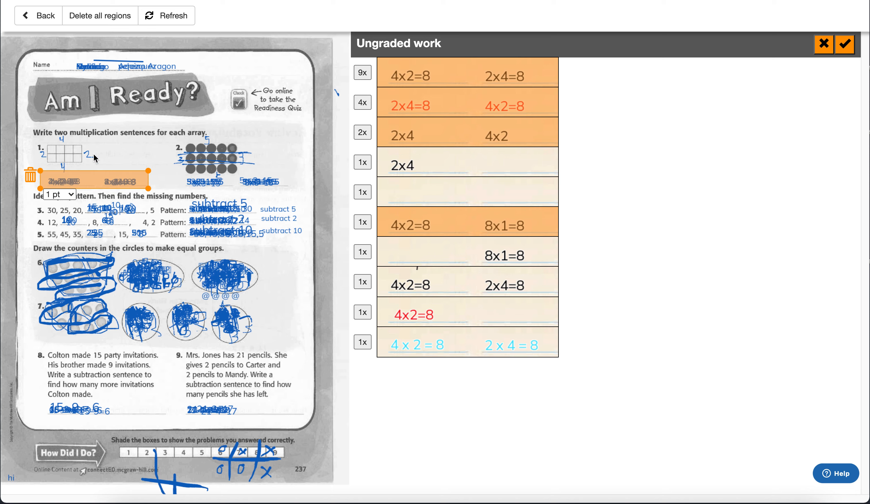
pyautogui.click(512, 230)
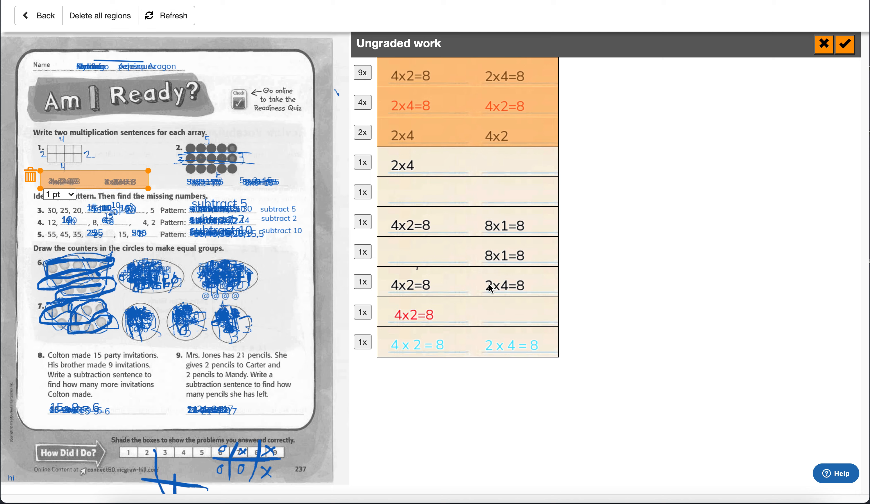
pyautogui.click(490, 289)
pyautogui.click(481, 344)
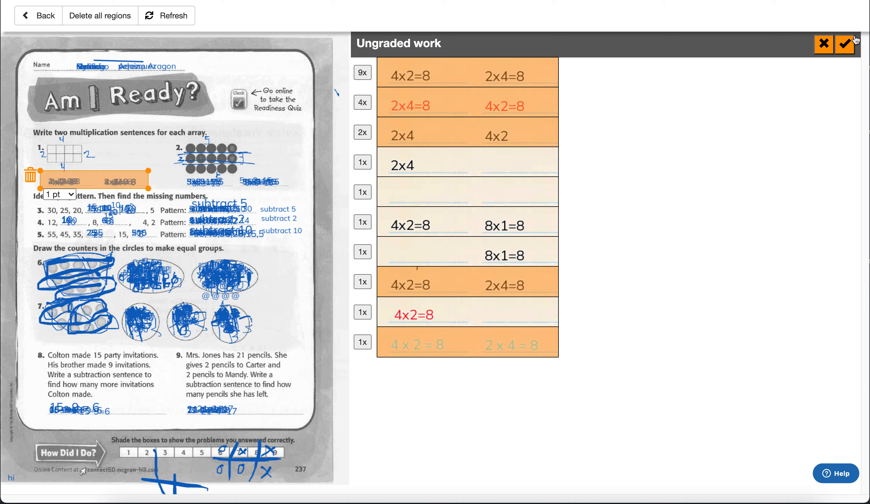
pyautogui.click(845, 44)
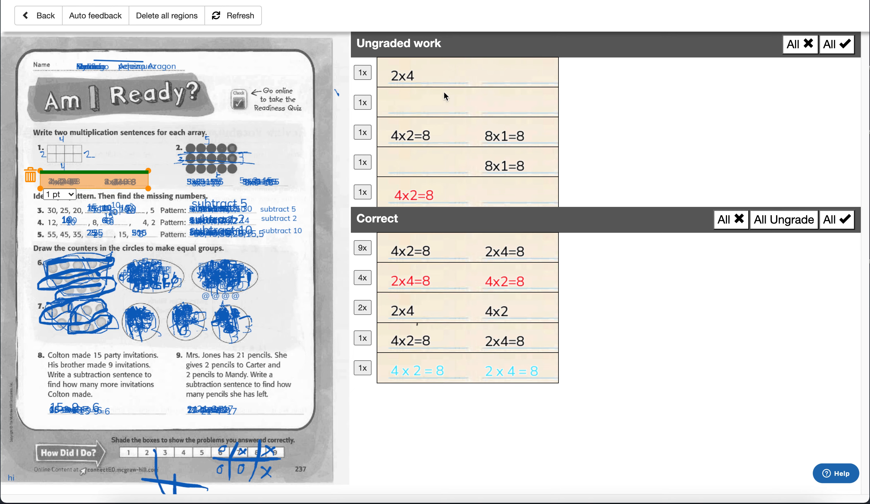
pyautogui.click(803, 51)
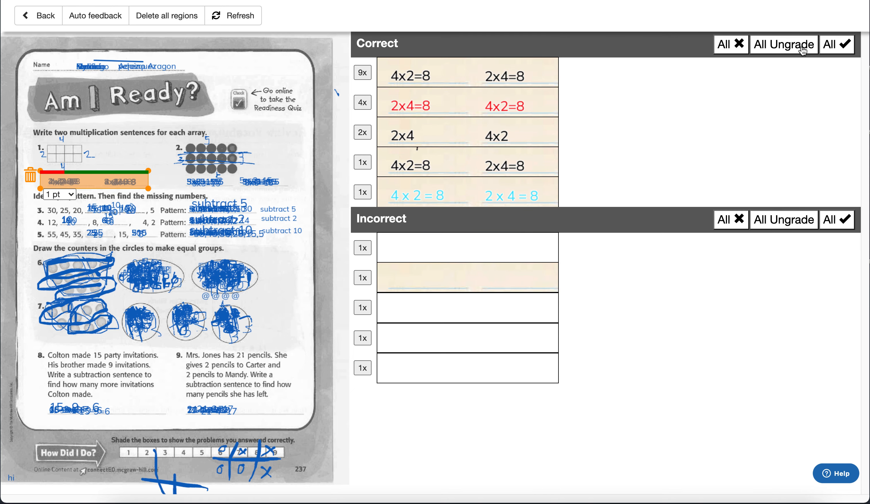
# Create one grading region spanning both multiplication sentence answers of question 2.
pyautogui.click(274, 152)
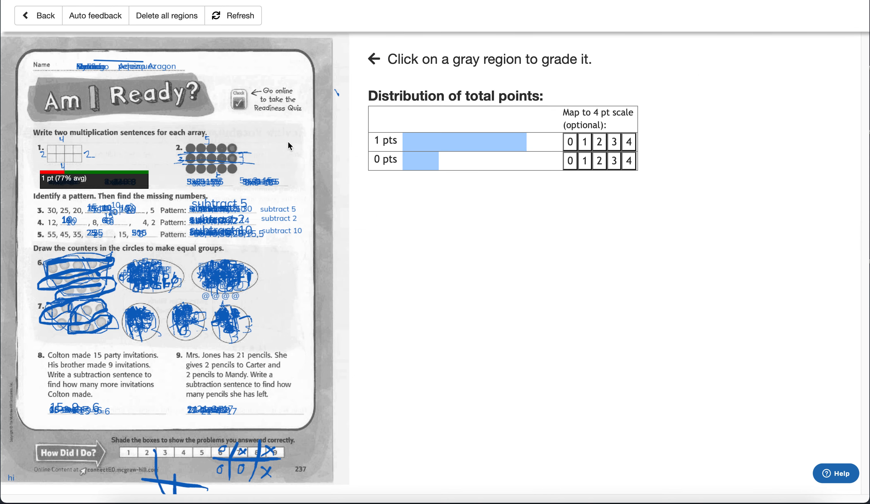
pyautogui.click(184, 176)
pyautogui.moveTo(286, 191); pyautogui.dragTo(289, 189)
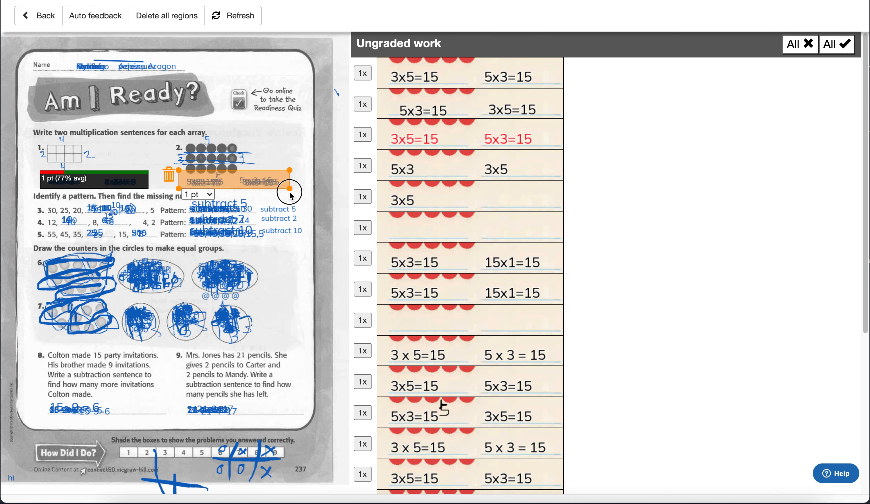
# Mark question 2's answer groups that pair 3x5 with 5x3 in either order correct, all others incorrect, and deselect the region.
pyautogui.click(487, 81)
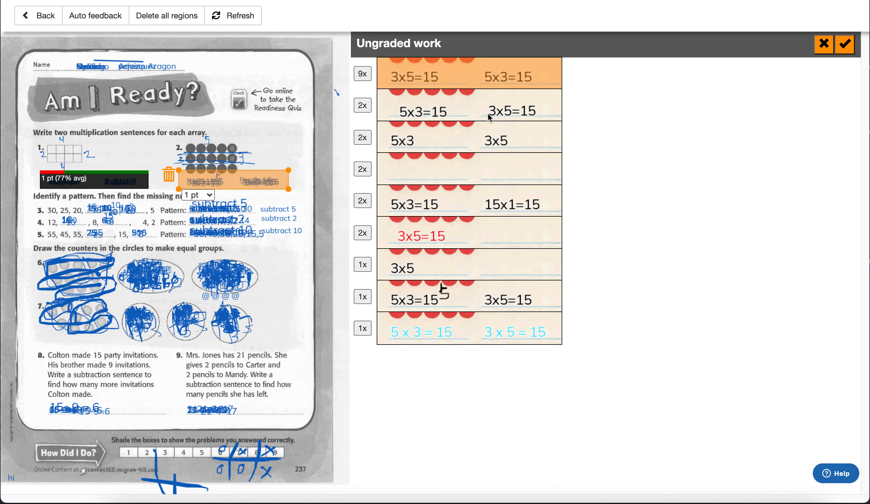
pyautogui.click(488, 116)
pyautogui.click(495, 147)
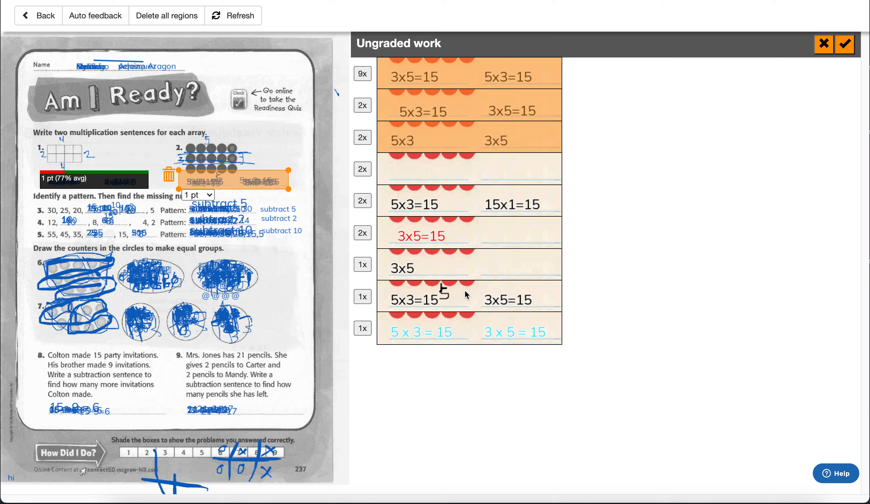
pyautogui.click(470, 300)
pyautogui.click(477, 333)
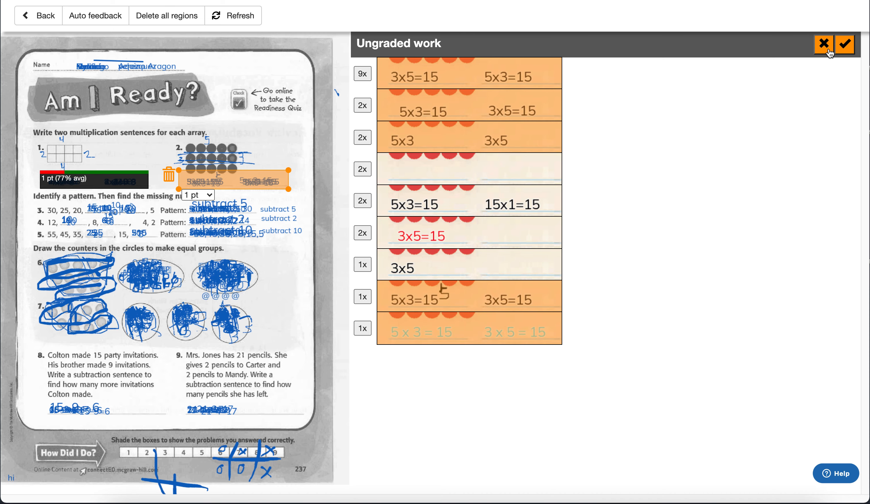
pyautogui.click(845, 45)
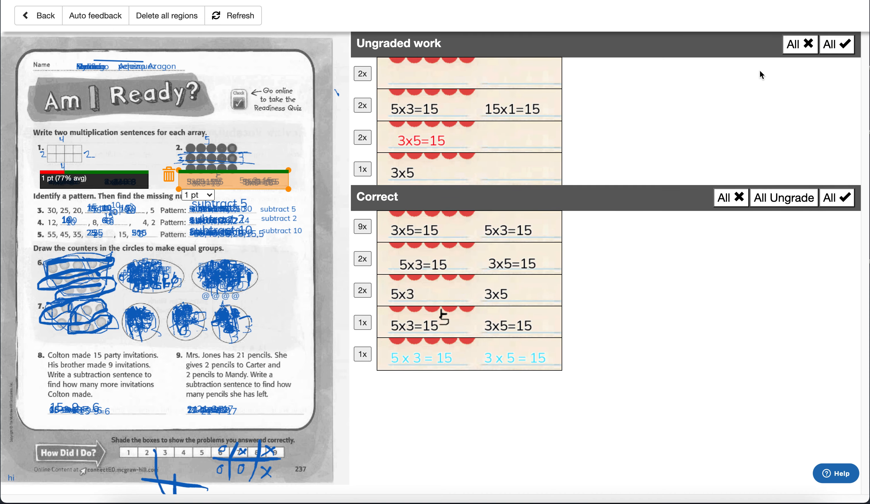
pyautogui.click(807, 46)
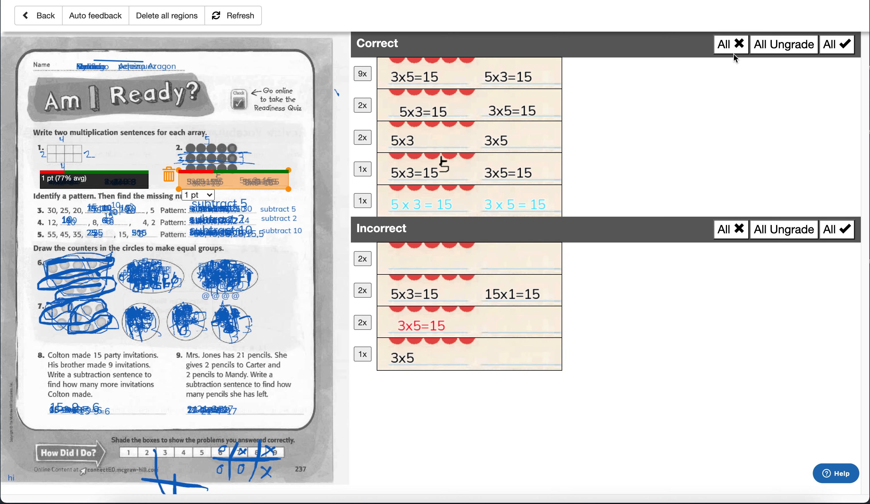
pyautogui.click(253, 132)
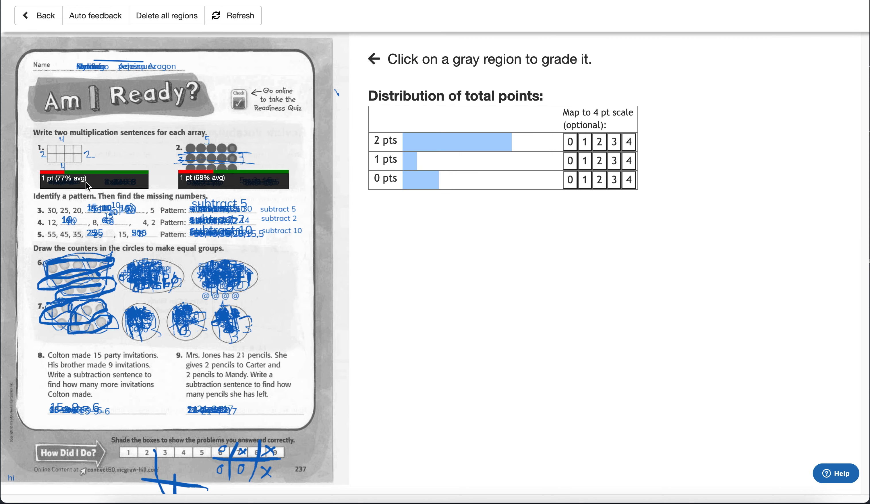
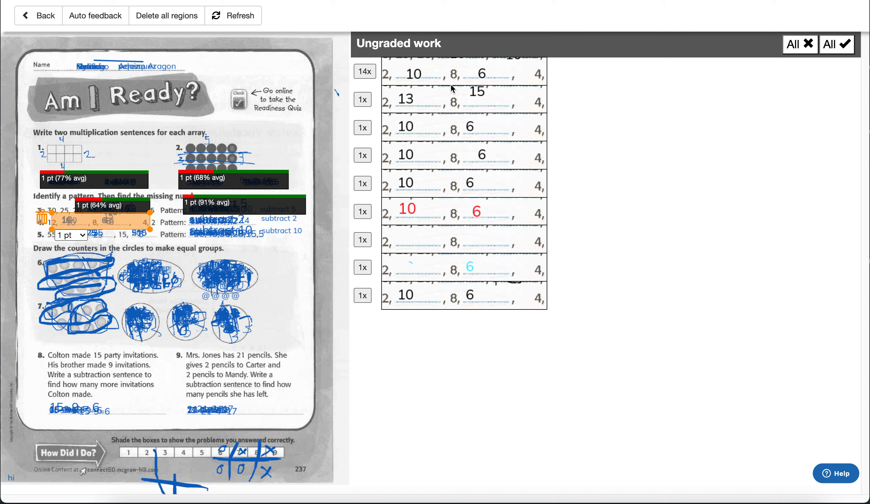
# Mark every question 4 answer group with the missing numbers 10 and 6 correct, and all remaining answers incorrect.
pyautogui.click(456, 130)
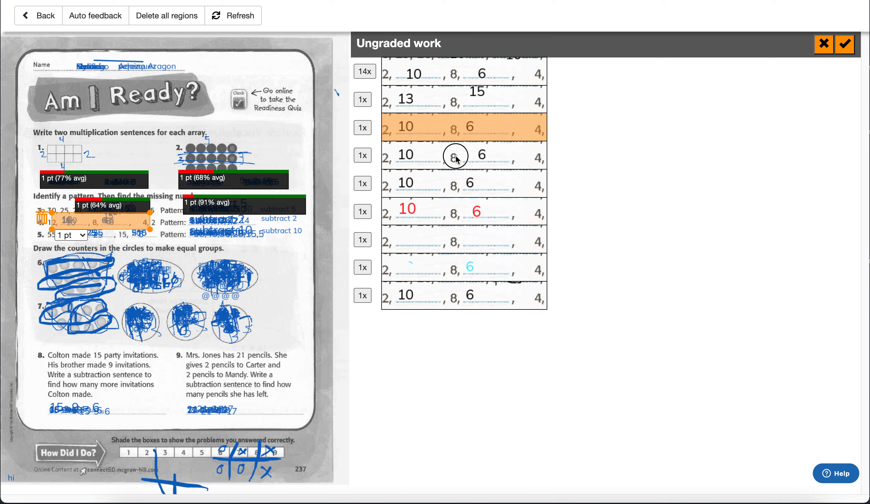
pyautogui.click(455, 159)
pyautogui.click(454, 186)
pyautogui.click(457, 213)
pyautogui.click(466, 296)
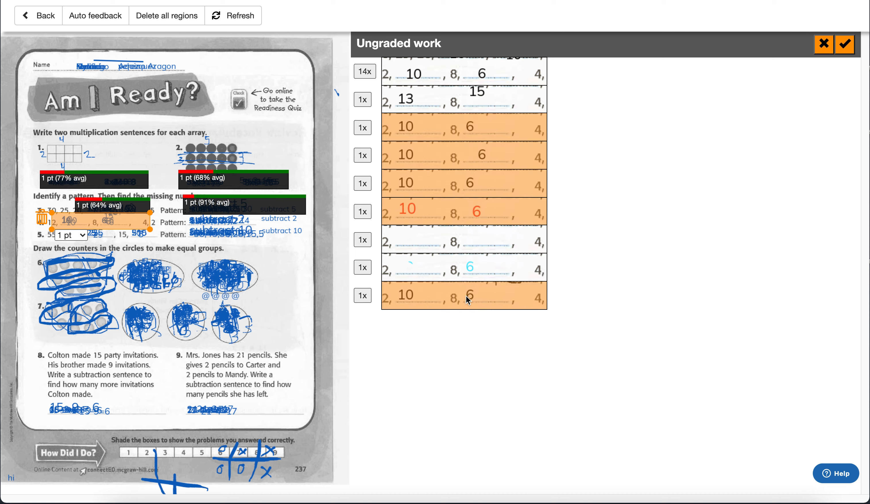
pyautogui.click(470, 79)
pyautogui.click(845, 44)
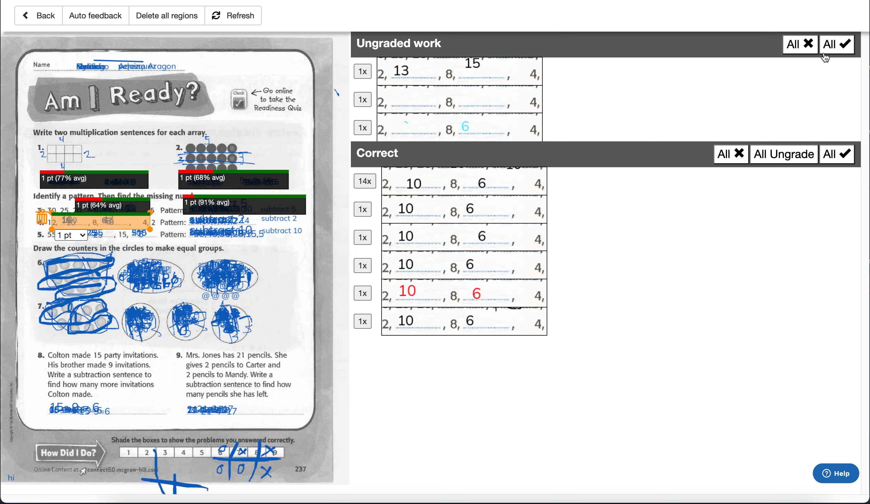
pyautogui.click(800, 44)
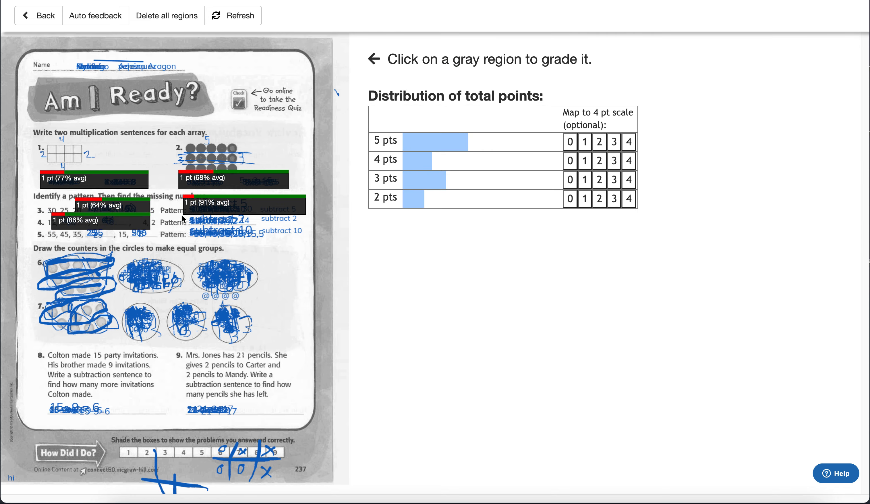
# Create a grading region over question 4's pattern answer, marking 12,10,8,6,4,2 and the blank response incorrect and all others correct.
pyautogui.click(182, 216)
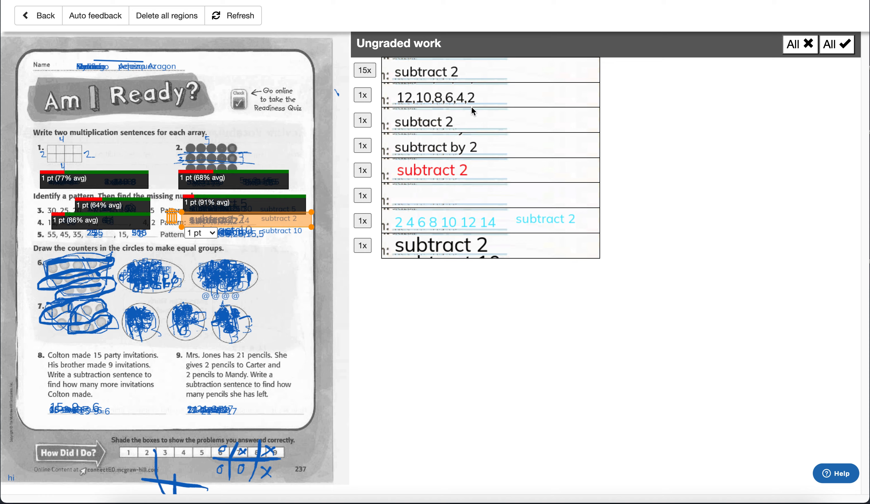
pyautogui.click(478, 99)
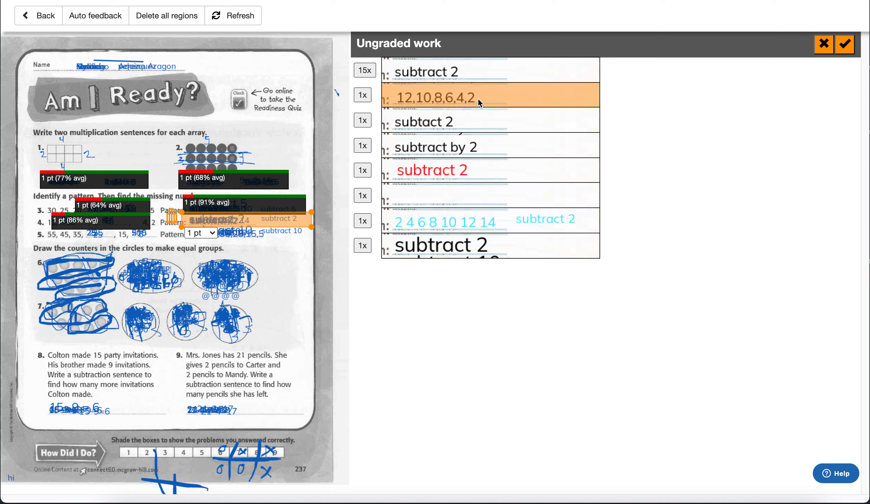
pyautogui.click(497, 204)
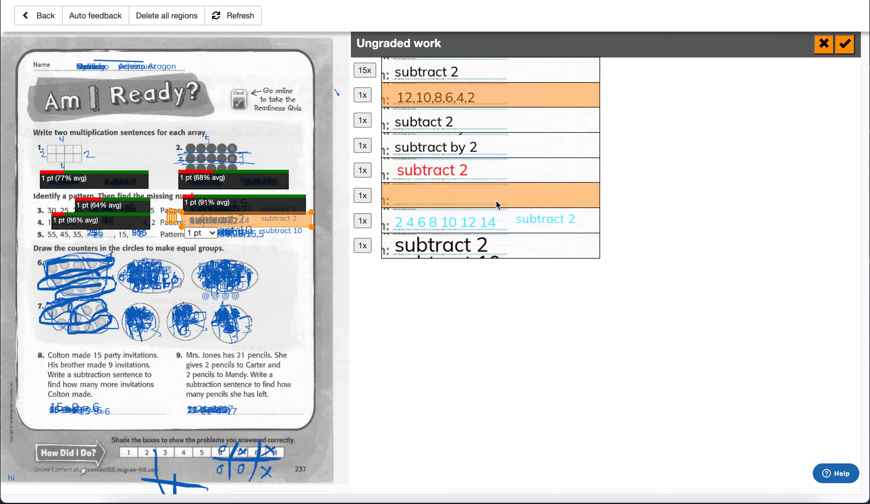
pyautogui.click(823, 44)
pyautogui.click(836, 49)
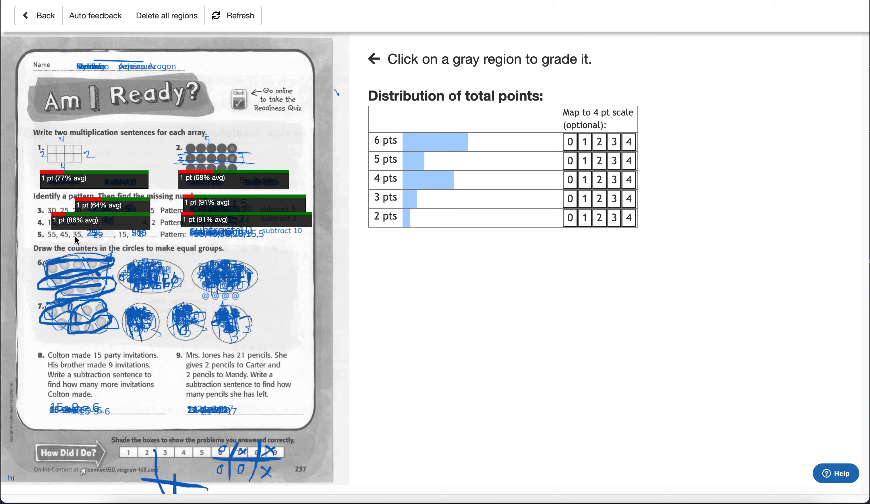
# Create a grading region over question 5's missing numbers, marking the answer groups with 25 and 5 correct and all others incorrect.
pyautogui.click(83, 227)
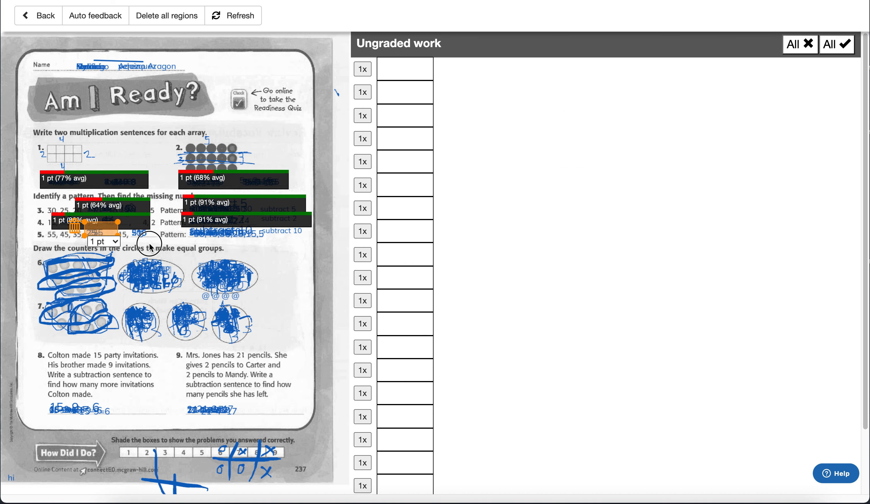
pyautogui.moveTo(154, 222); pyautogui.dragTo(152, 222)
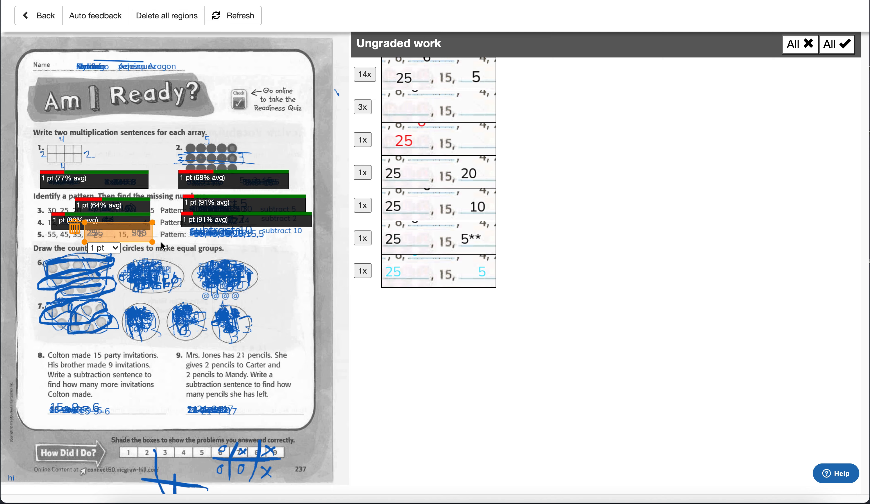
pyautogui.click(440, 84)
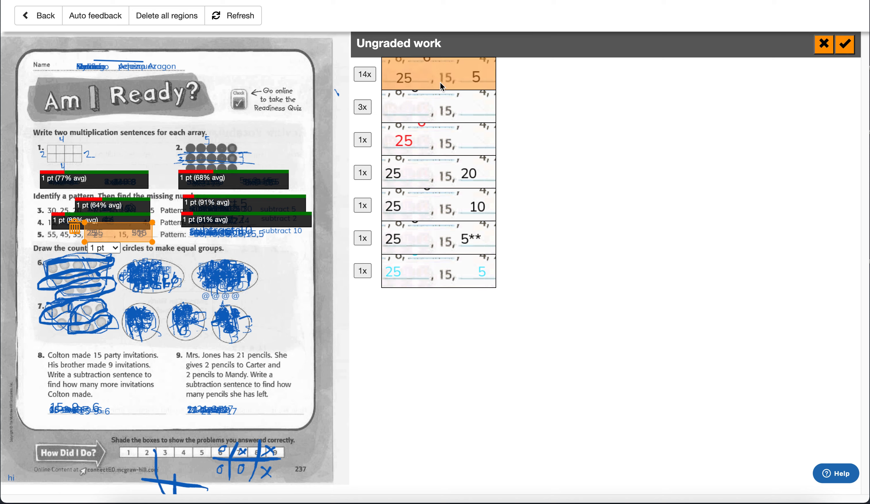
pyautogui.click(461, 240)
pyautogui.click(469, 276)
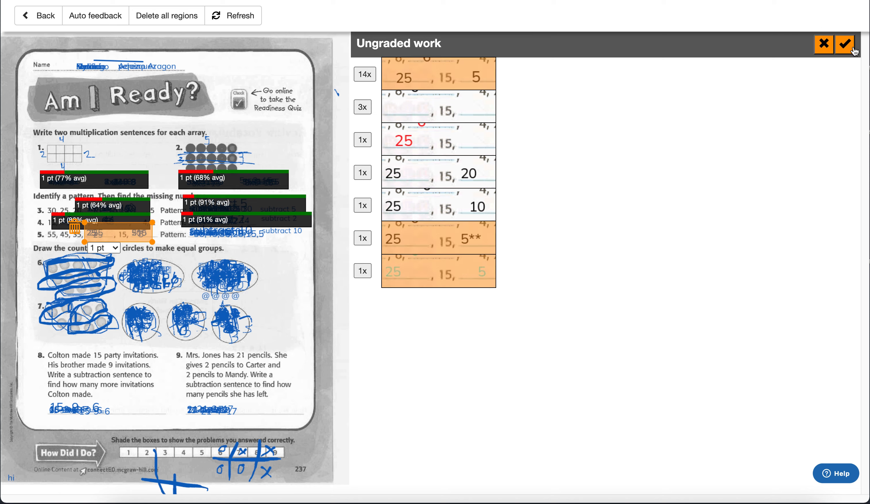
pyautogui.click(845, 44)
pyautogui.click(799, 44)
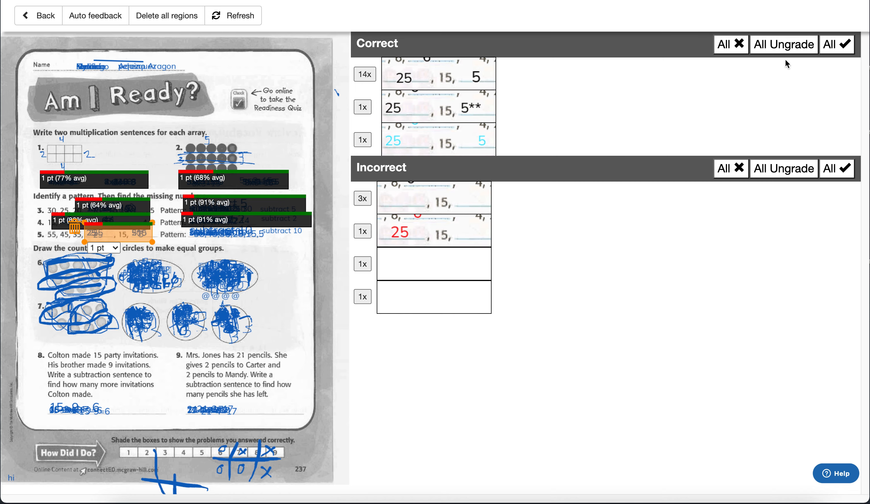
# Create a grading region over question 5's pattern answer, marking every subtract 10 response correct and the blanks and 55,45,35,25,15,5 incorrect.
pyautogui.click(177, 235)
pyautogui.moveTo(179, 223); pyautogui.dragTo(312, 242)
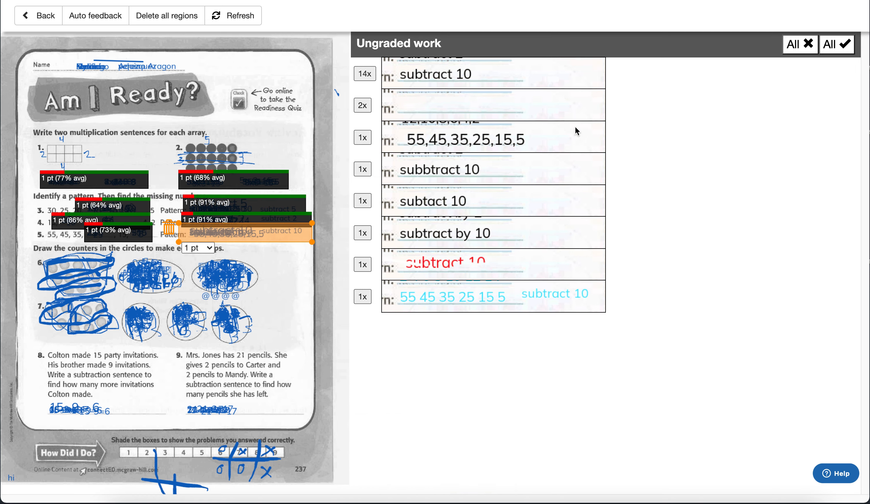
pyautogui.click(418, 78)
pyautogui.click(463, 176)
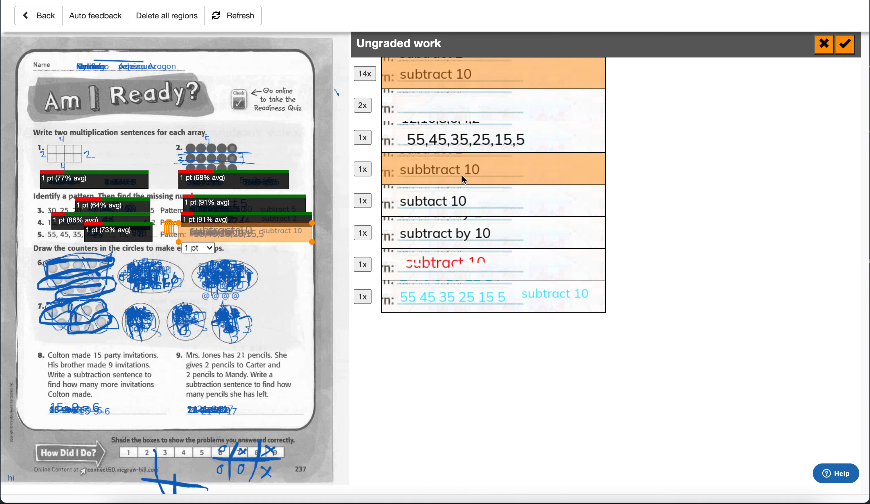
pyautogui.click(459, 203)
pyautogui.click(458, 233)
pyautogui.click(460, 257)
pyautogui.click(491, 290)
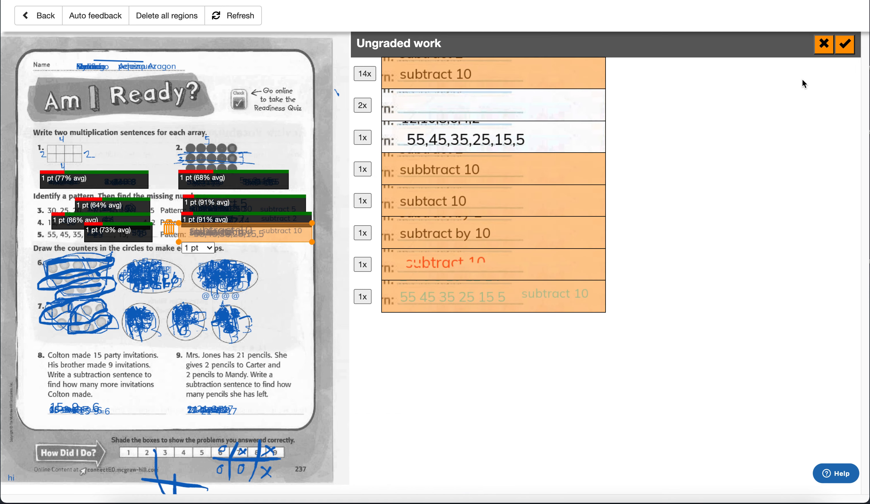
pyautogui.click(841, 55)
pyautogui.click(793, 48)
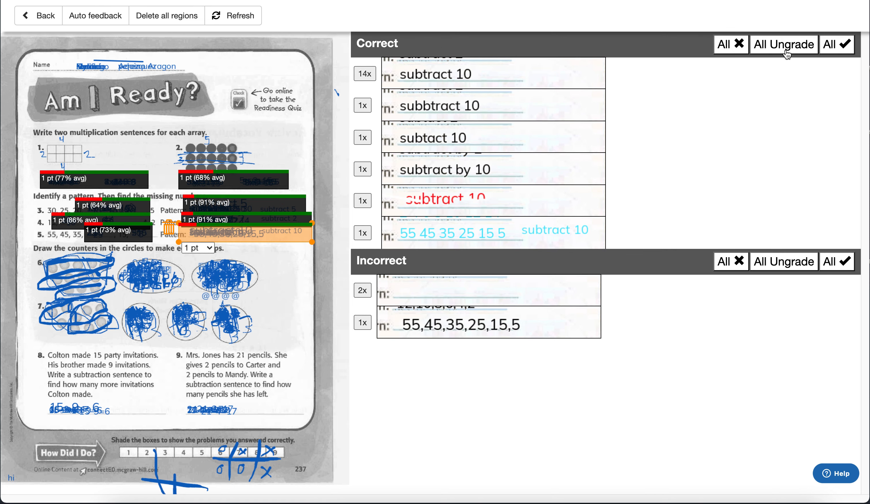
# Create one grading region covering question 6's counters and its answer circles.
pyautogui.click(286, 302)
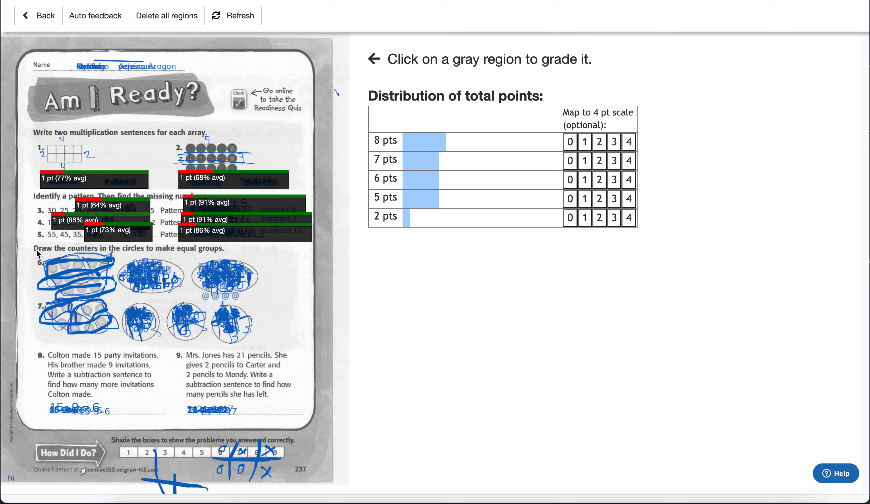
pyautogui.moveTo(37, 245); pyautogui.dragTo(273, 304)
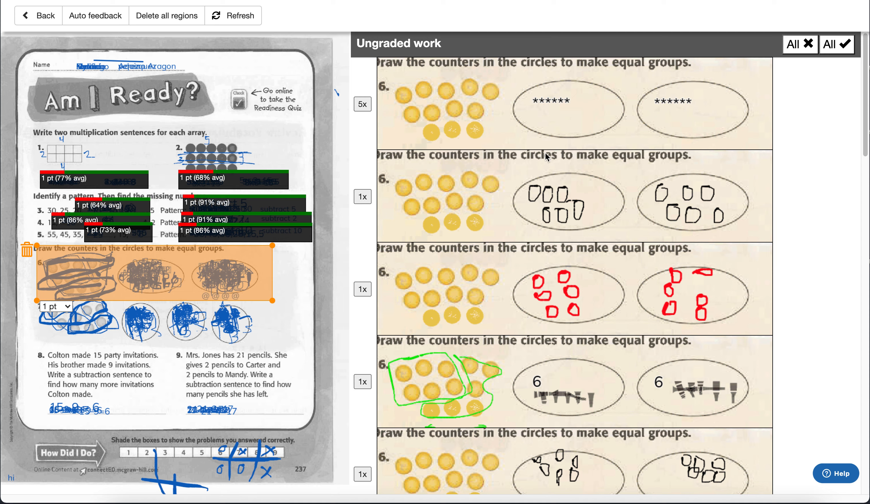
# Mark question 6's blank response and the three with twelve counters in a circle incorrect, and mark all remaining responses correct.
pyautogui.scroll(-15, 690, 237)
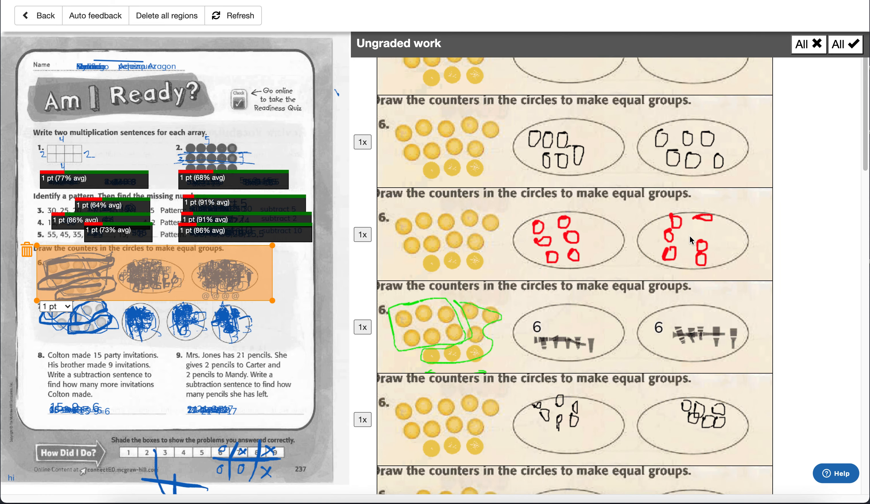
pyautogui.scroll(-15, 690, 239)
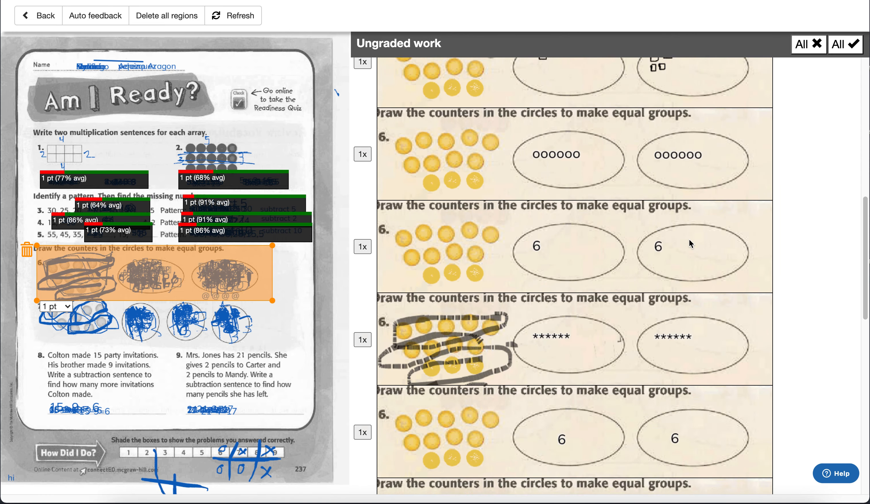
pyautogui.click(640, 180)
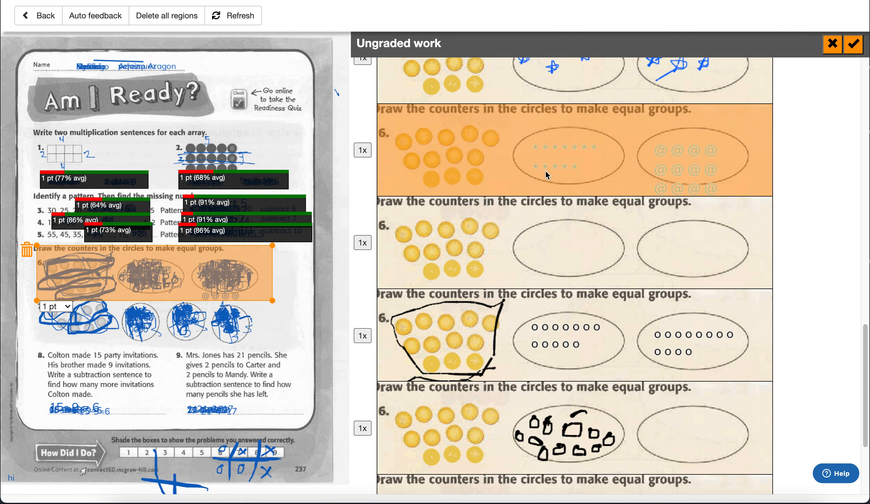
pyautogui.click(642, 255)
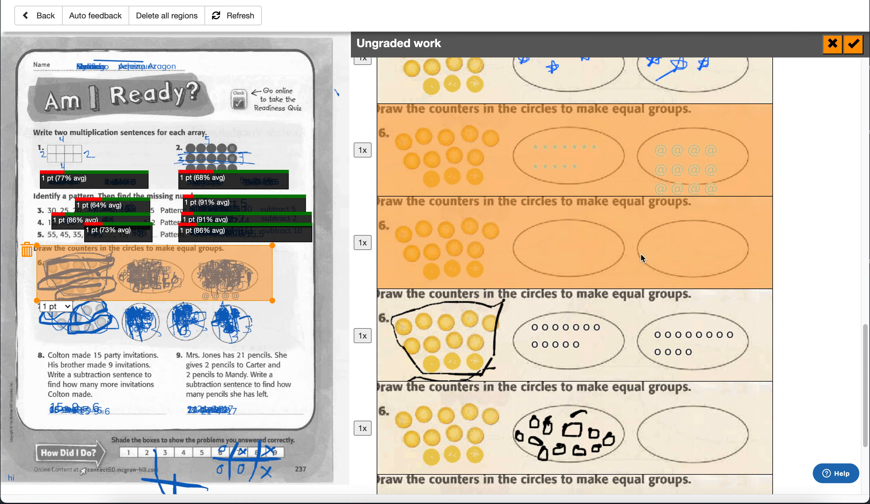
pyautogui.click(603, 362)
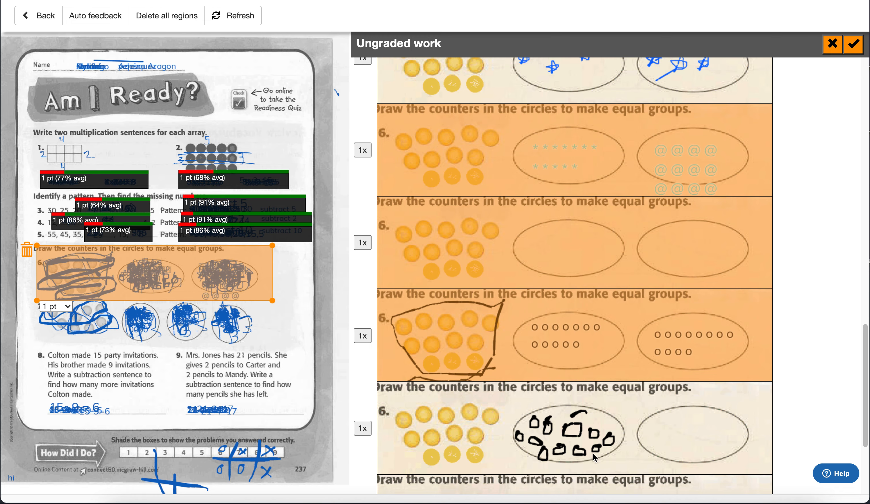
pyautogui.click(673, 445)
pyautogui.scroll(-5, 676, 420)
pyautogui.scroll(20, 674, 423)
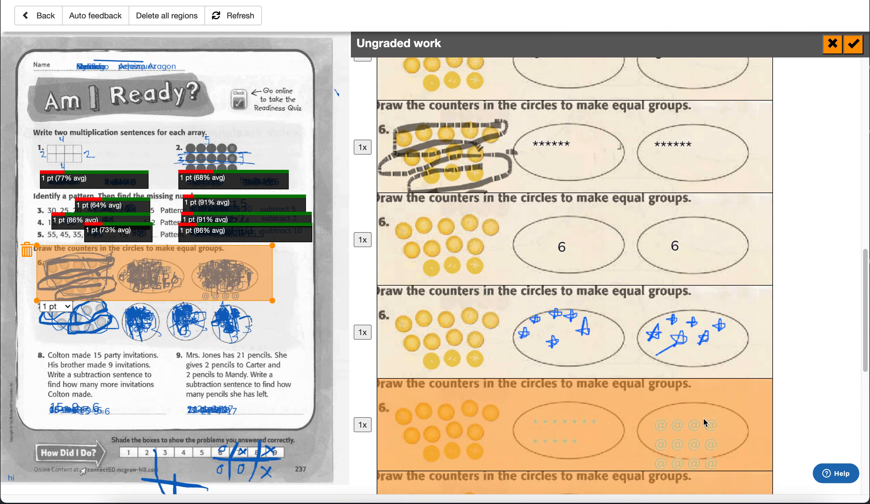
pyautogui.scroll(-9, 729, 362)
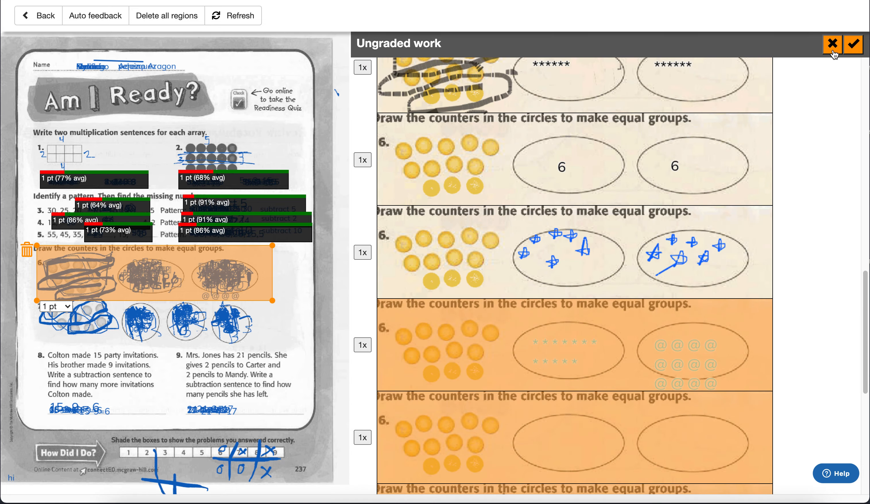
pyautogui.click(833, 51)
pyautogui.click(837, 46)
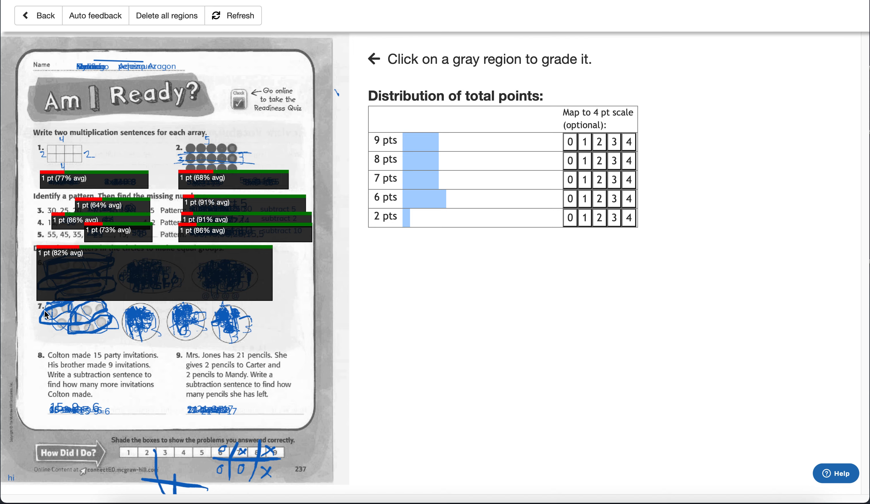
# Create a grading region over question 7, marking the blank response and the two with nine counters per circle incorrect and all others correct.
pyautogui.moveTo(38, 300); pyautogui.dragTo(262, 347)
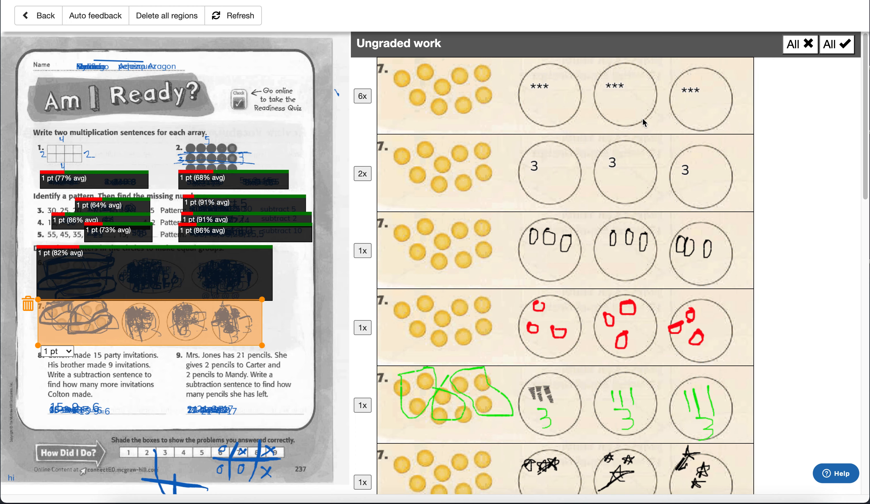
pyautogui.scroll(-15, 748, 215)
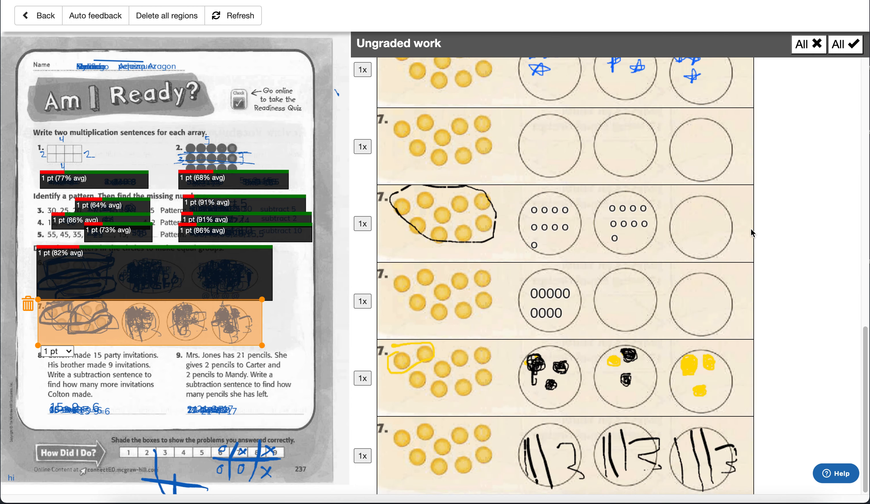
pyautogui.click(751, 229)
pyautogui.click(625, 166)
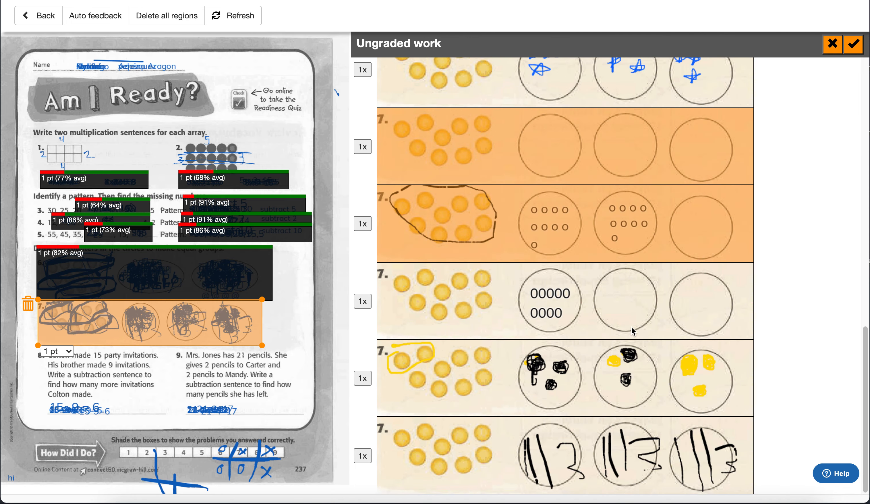
pyautogui.click(632, 327)
pyautogui.scroll(15, 740, 340)
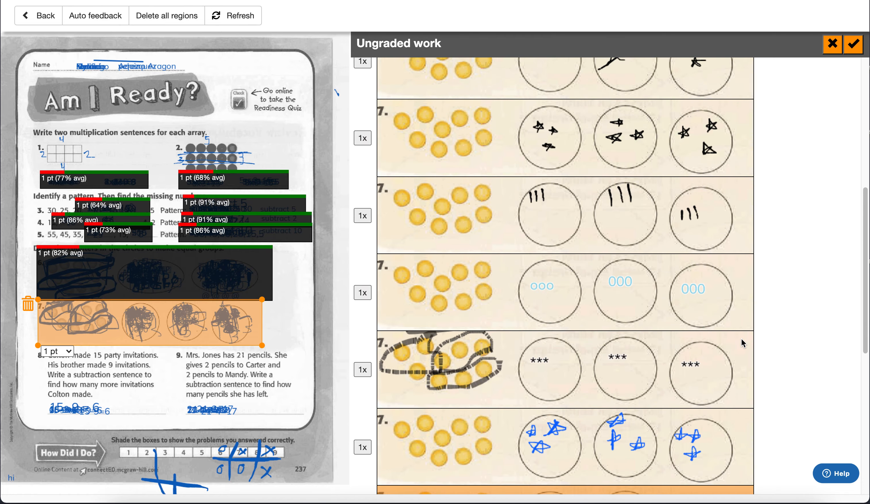
pyautogui.scroll(-15, 741, 338)
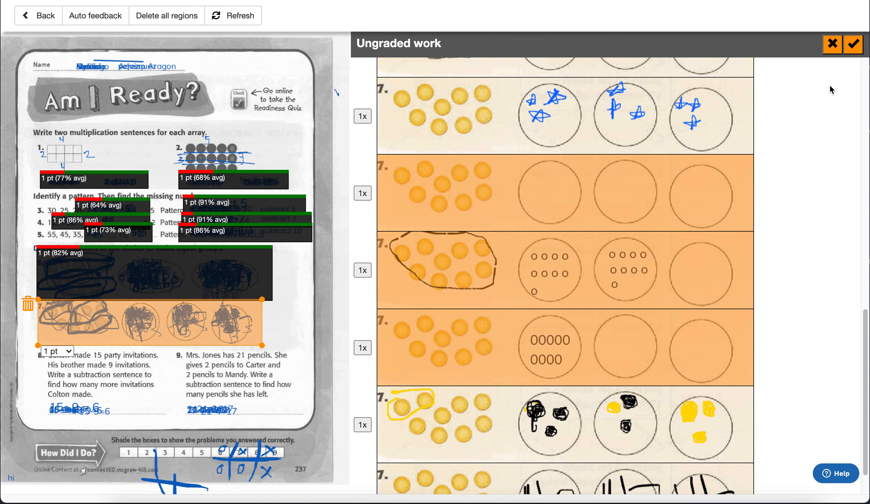
pyautogui.click(831, 47)
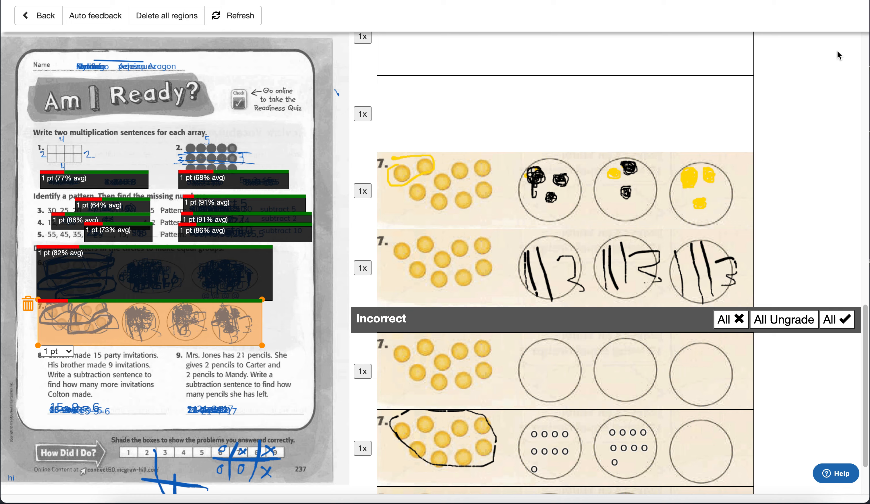
pyautogui.click(309, 304)
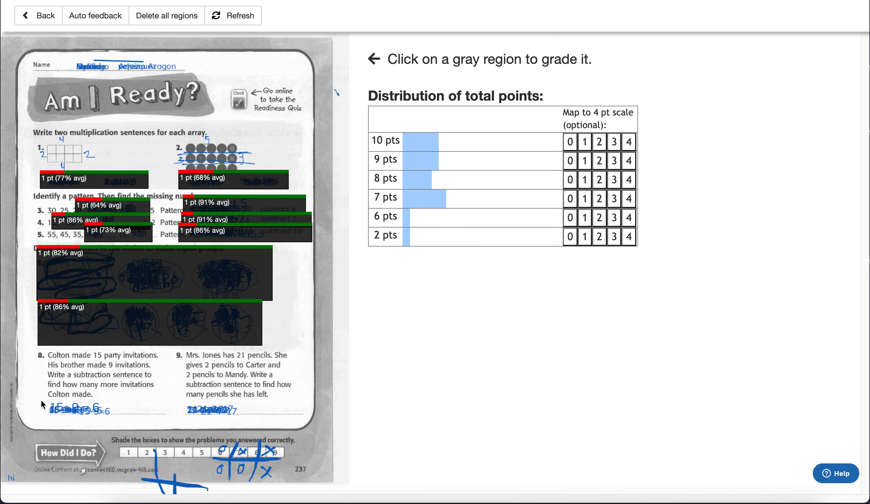
# Create a grading region over question 8's answer, marking 15-9=6 and 15-9= correct and all other responses incorrect.
pyautogui.moveTo(40, 400); pyautogui.dragTo(129, 420)
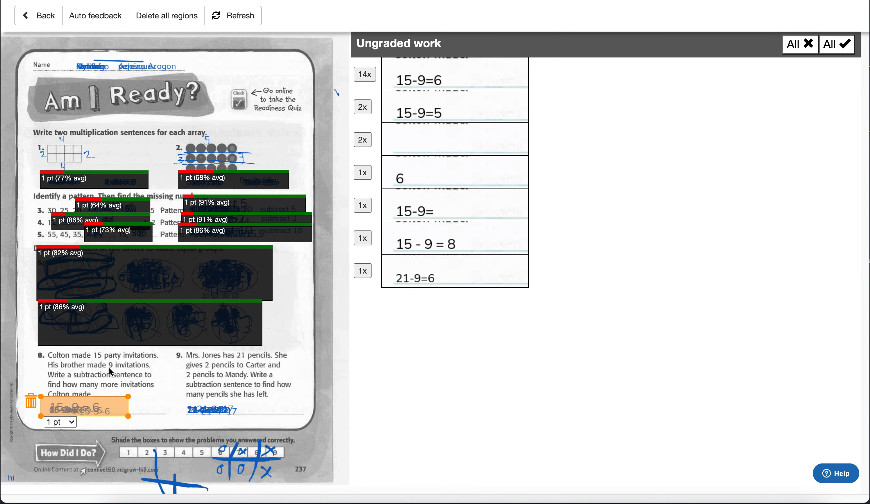
pyautogui.click(446, 71)
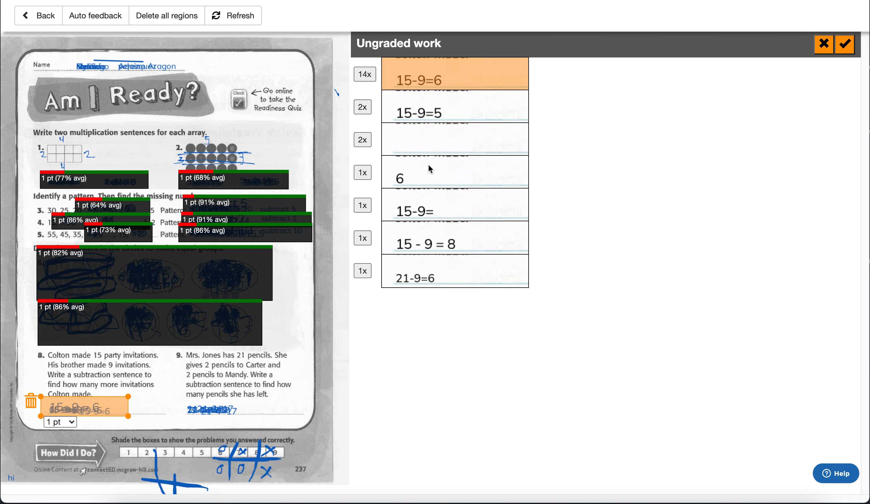
pyautogui.click(428, 216)
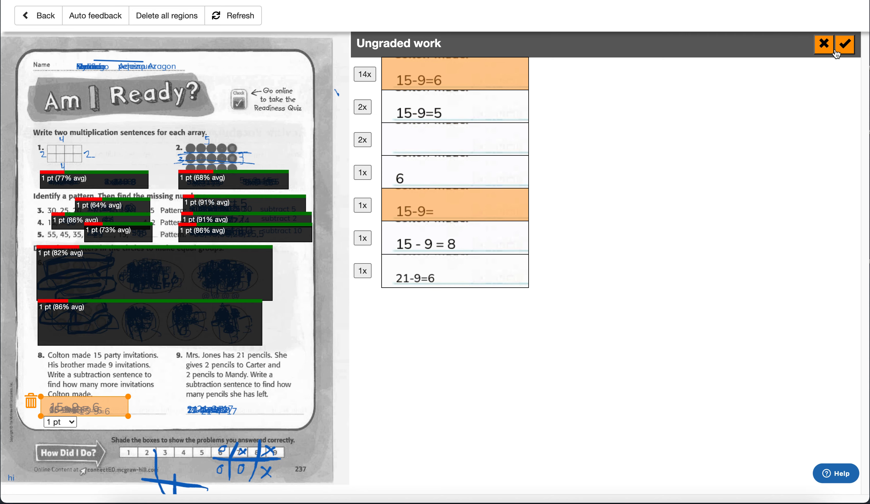
pyautogui.click(845, 44)
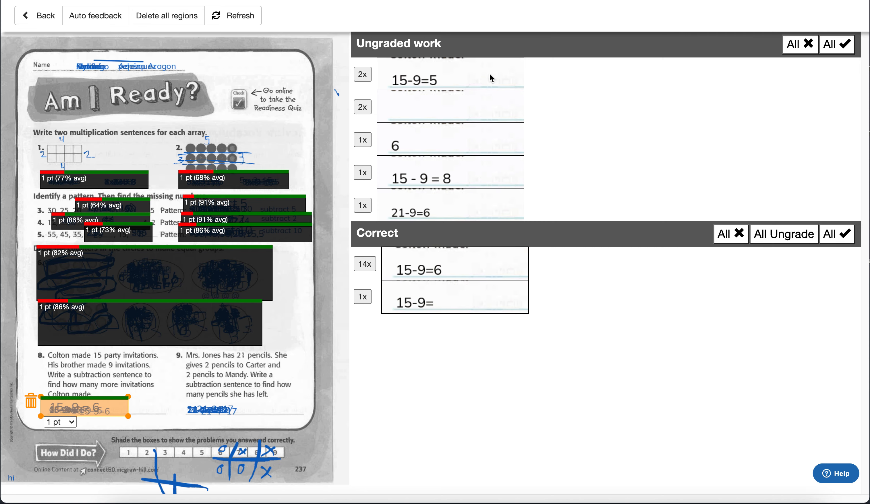
pyautogui.click(430, 88)
pyautogui.click(440, 176)
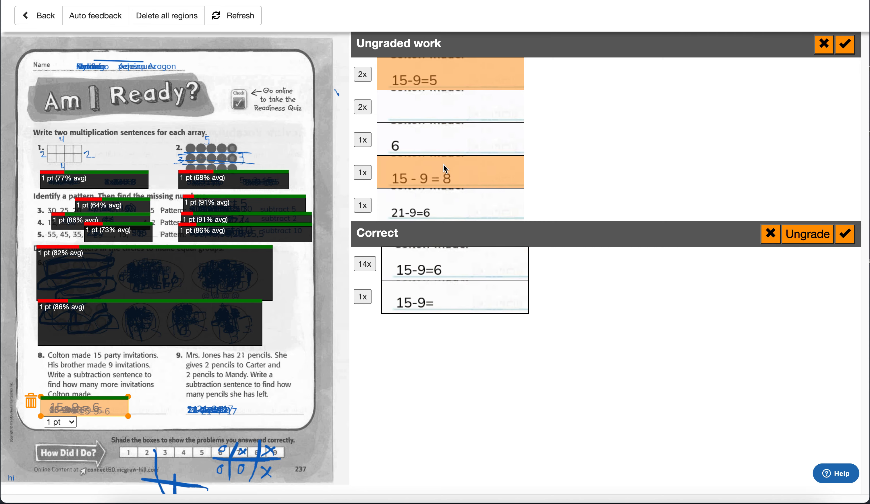
pyautogui.click(480, 88)
pyautogui.click(461, 170)
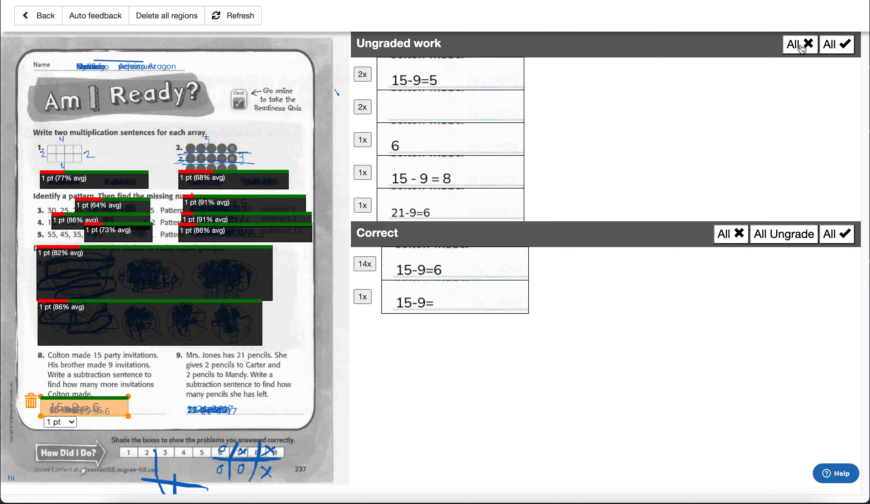
pyautogui.click(801, 45)
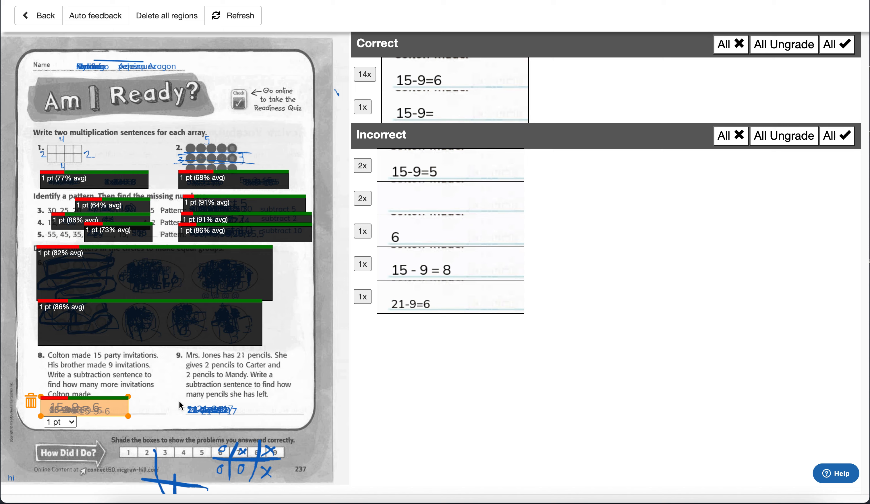
# Create a grading region over question 9's answer, marking 21-2-2=17, 21-4=17 and 21-2-2= correct and all other responses incorrect.
pyautogui.click(194, 408)
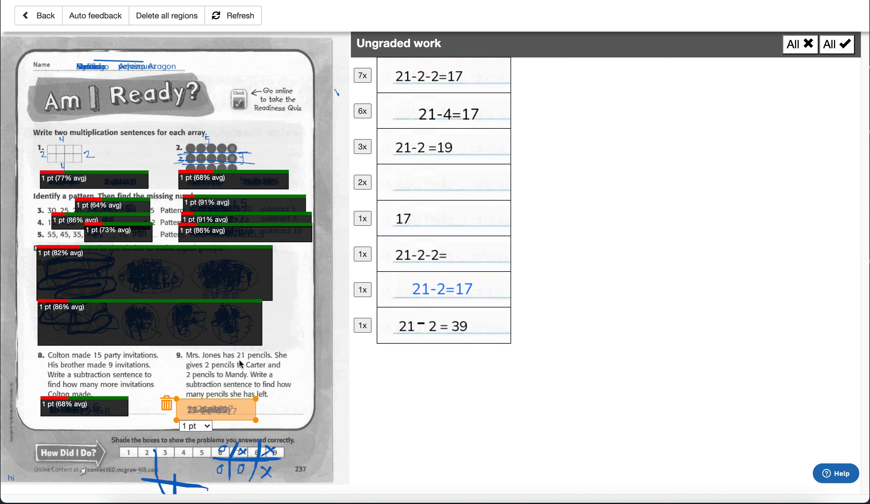
pyautogui.click(445, 81)
pyautogui.click(450, 122)
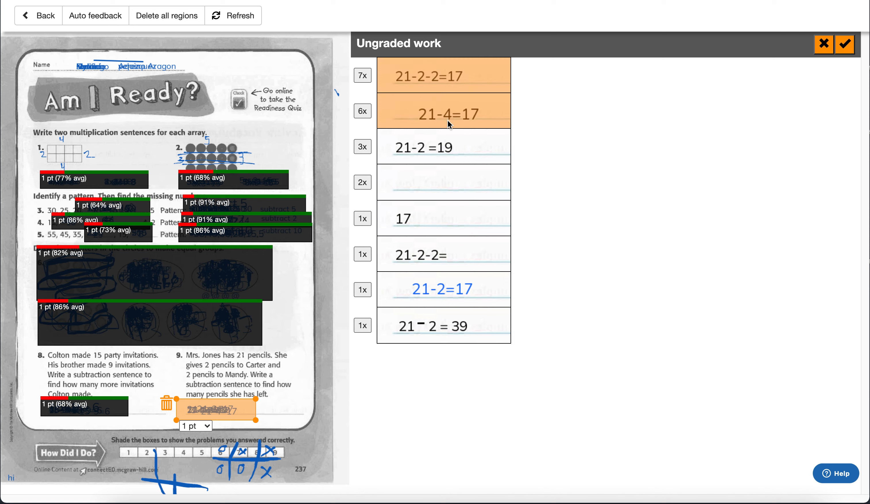
pyautogui.click(436, 266)
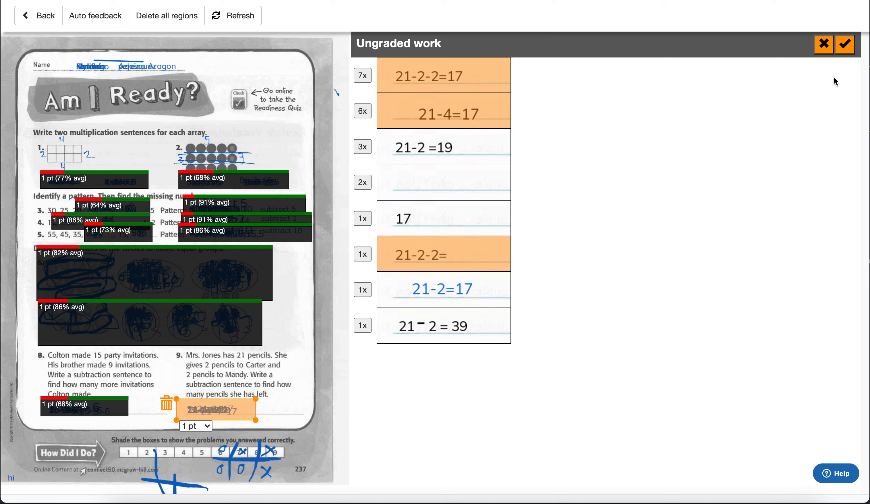
pyautogui.click(844, 44)
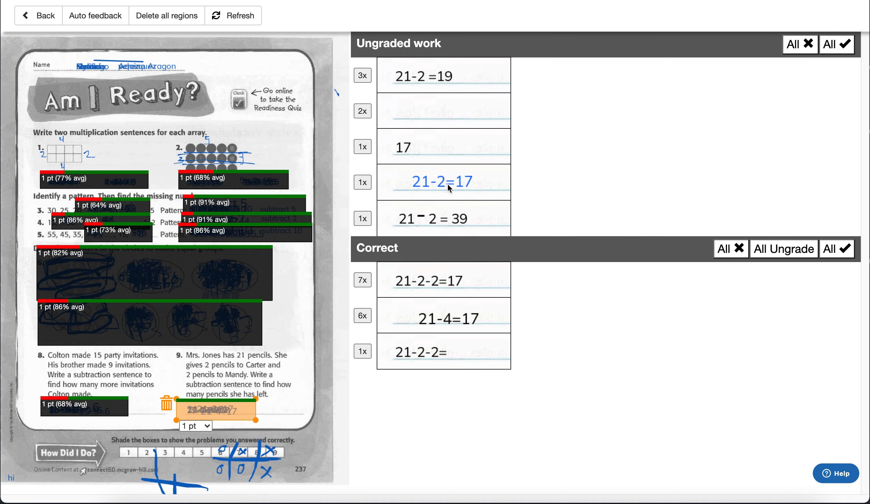
pyautogui.click(799, 48)
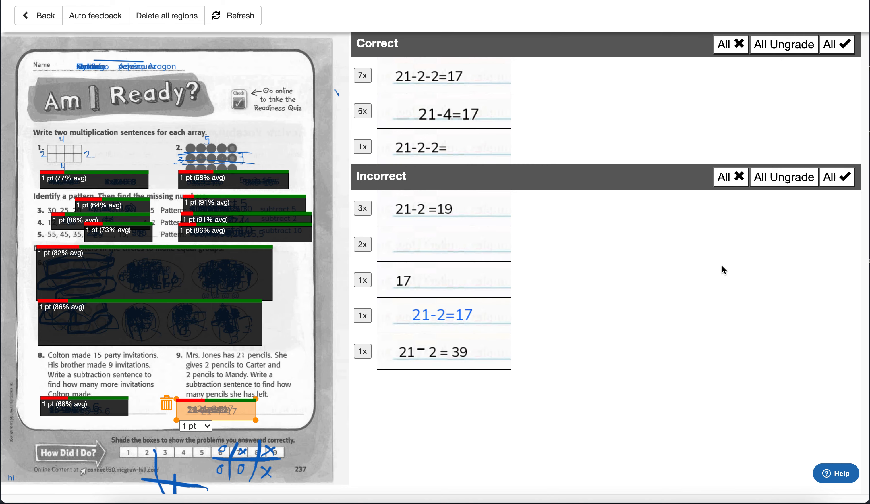
pyautogui.click(268, 358)
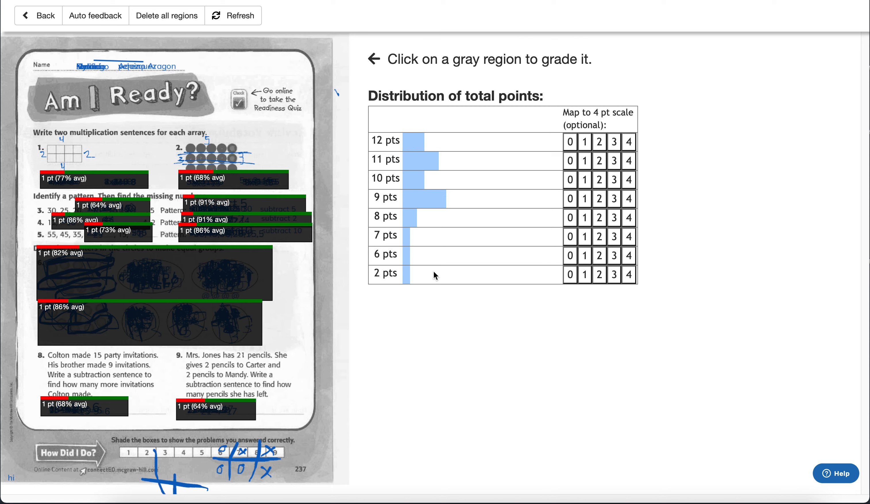
# Map total points to the 4 pt scale: 12 and 11 to 4, 10 and 9 to 3, 8 through 6 to 2, and 2 to 1.
pyautogui.click(632, 142)
pyautogui.click(630, 162)
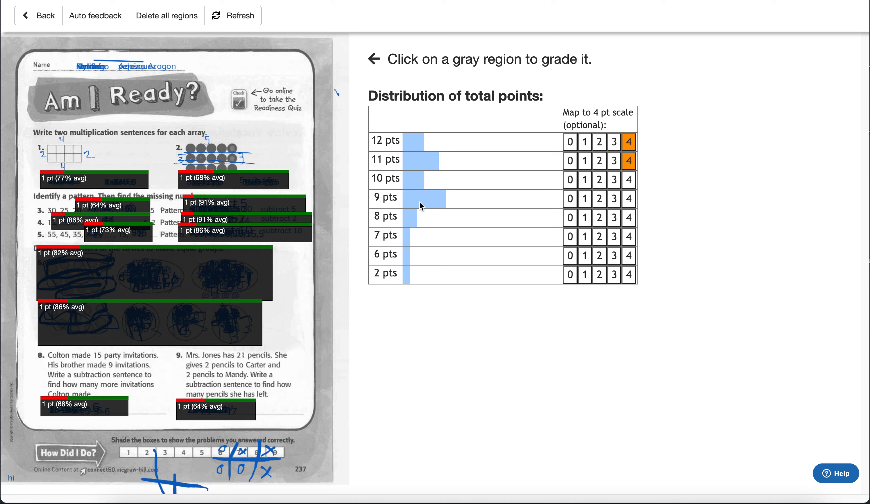
pyautogui.click(614, 198)
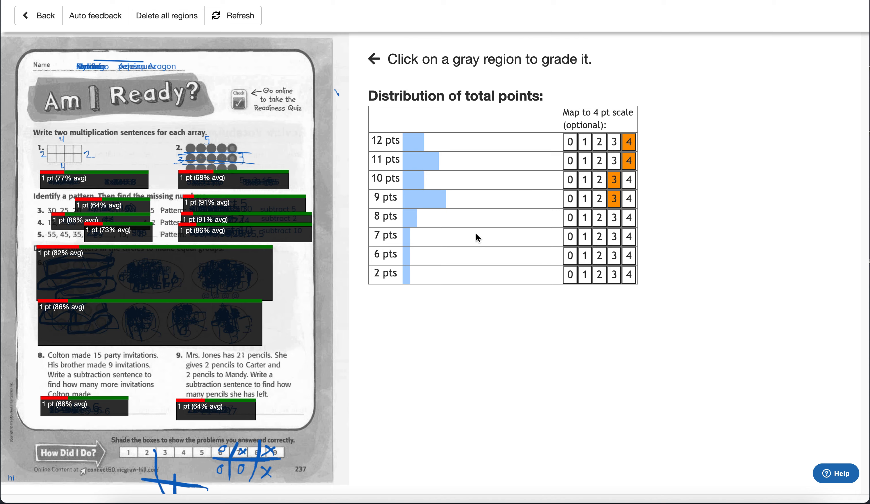
pyautogui.click(601, 256)
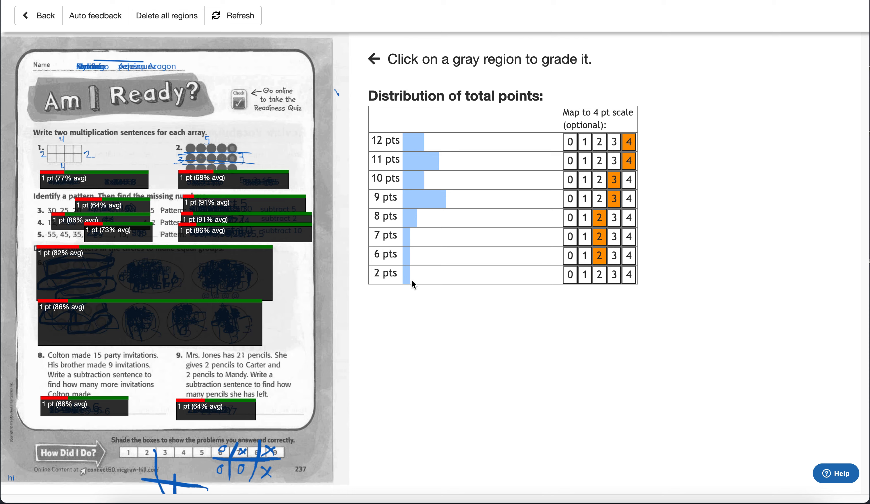
pyautogui.click(585, 276)
# Generate auto feedback for the graded worksheets and return to the class card view.
pyautogui.click(99, 21)
pyautogui.click(32, 21)
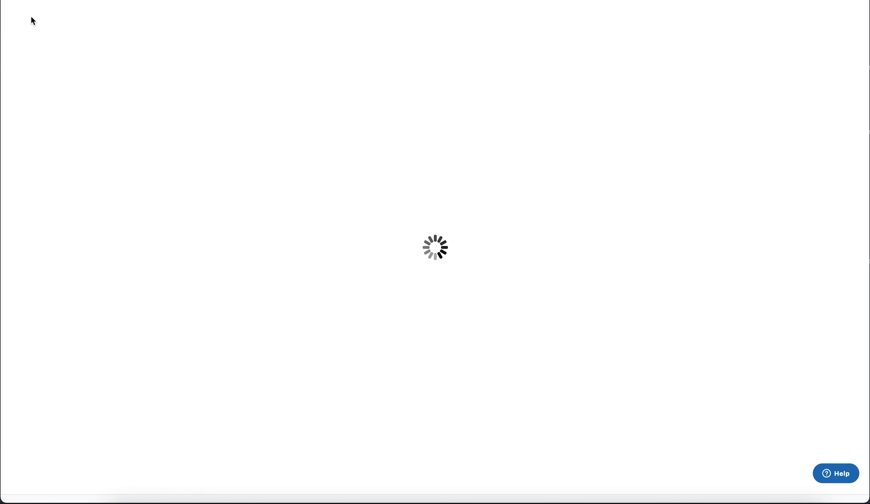
pyautogui.click(33, 19)
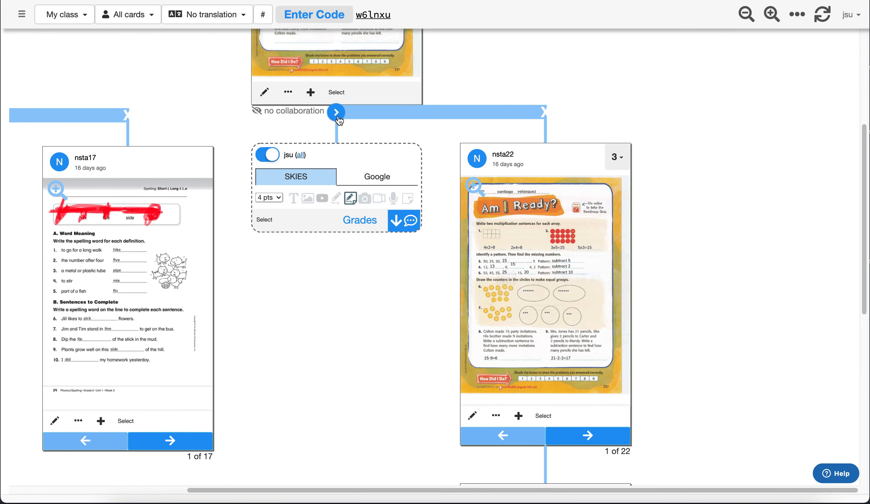
# Expand the student responses and enlarge one of the returned feedback cards to examine its correct and incorrect marks.
pyautogui.click(337, 117)
pyautogui.moveTo(167, 488); pyautogui.dragTo(516, 501)
pyautogui.scroll(-1, 529, 435)
pyautogui.scroll(-8, 529, 436)
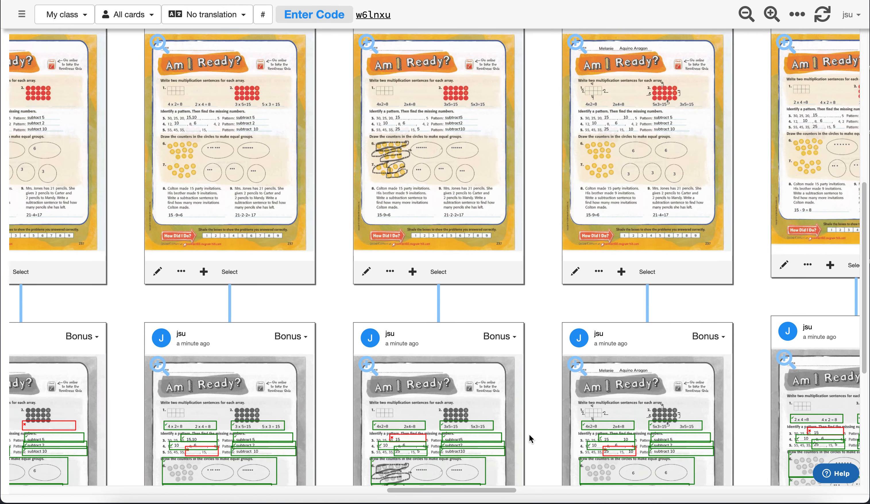
pyautogui.moveTo(456, 497); pyautogui.dragTo(358, 496)
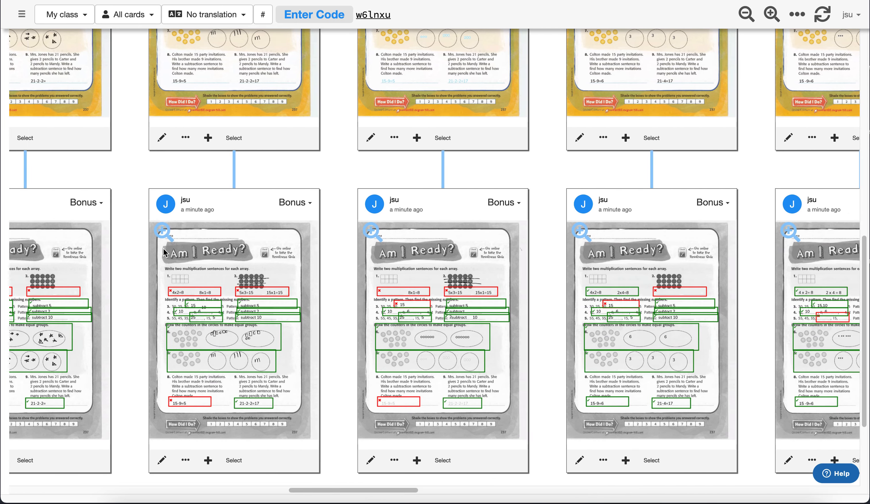
pyautogui.click(423, 275)
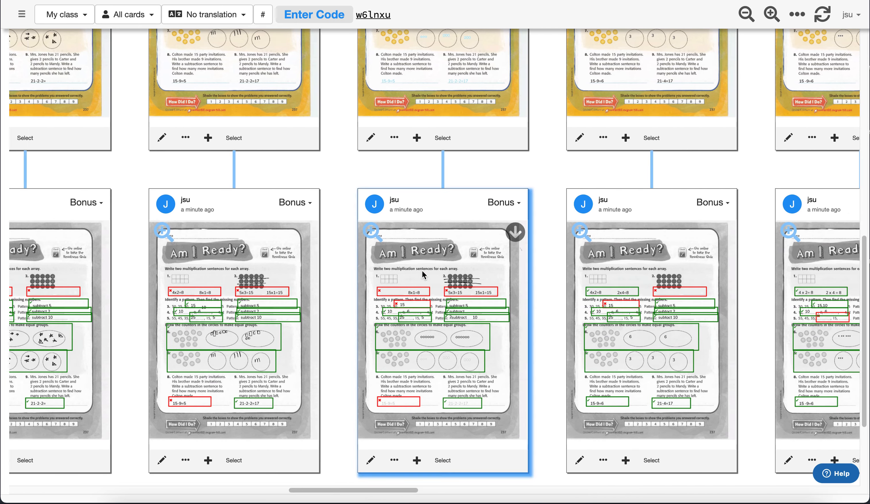
pyautogui.click(423, 275)
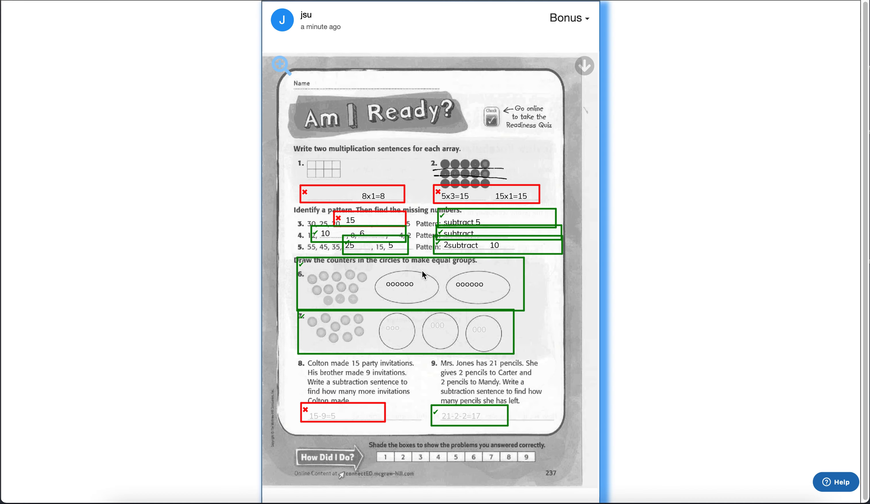